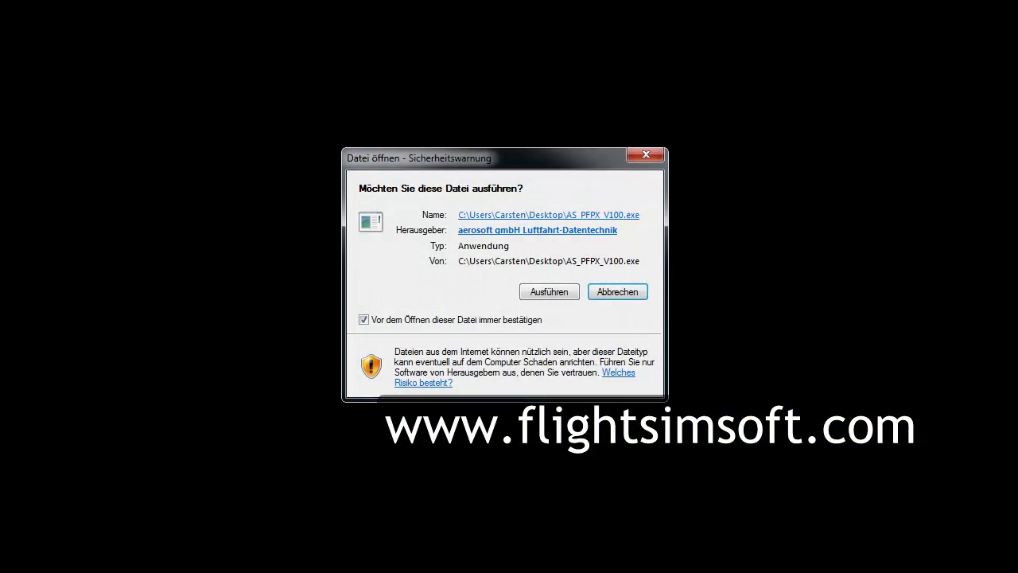
- Run the downloaded PFPX installer and choose English as the setup language
click(557, 291)
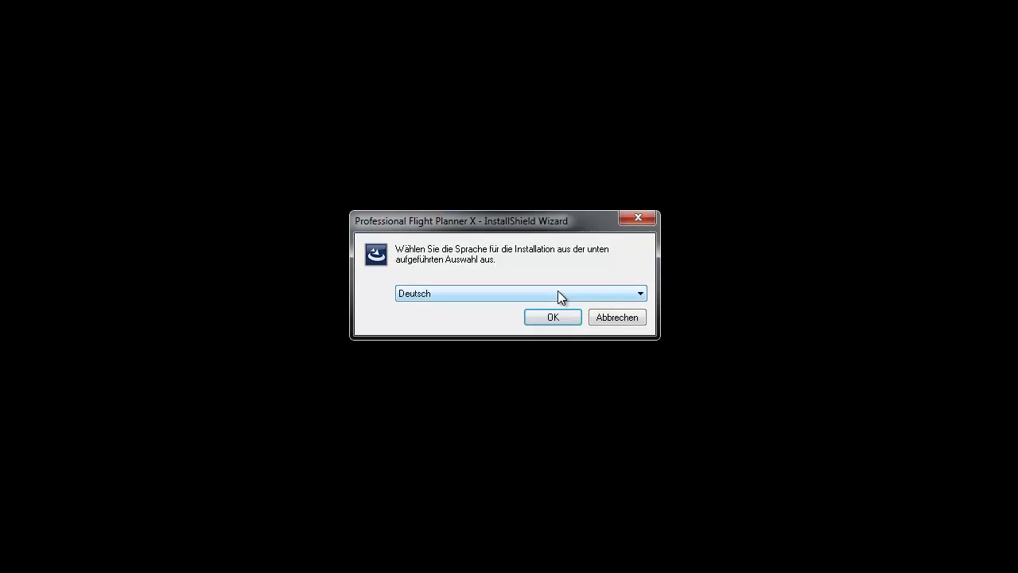
click(557, 292)
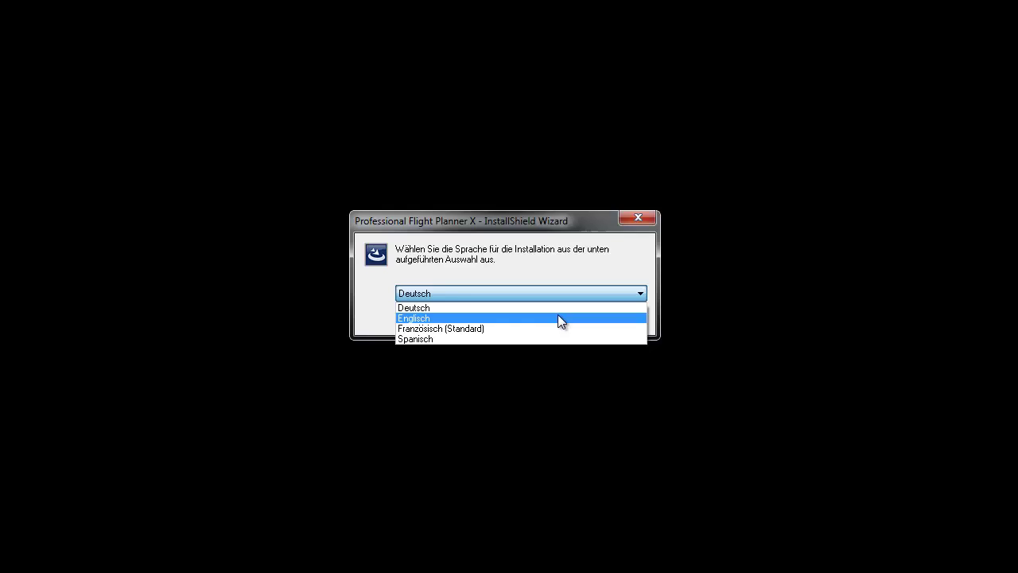
click(557, 315)
click(556, 316)
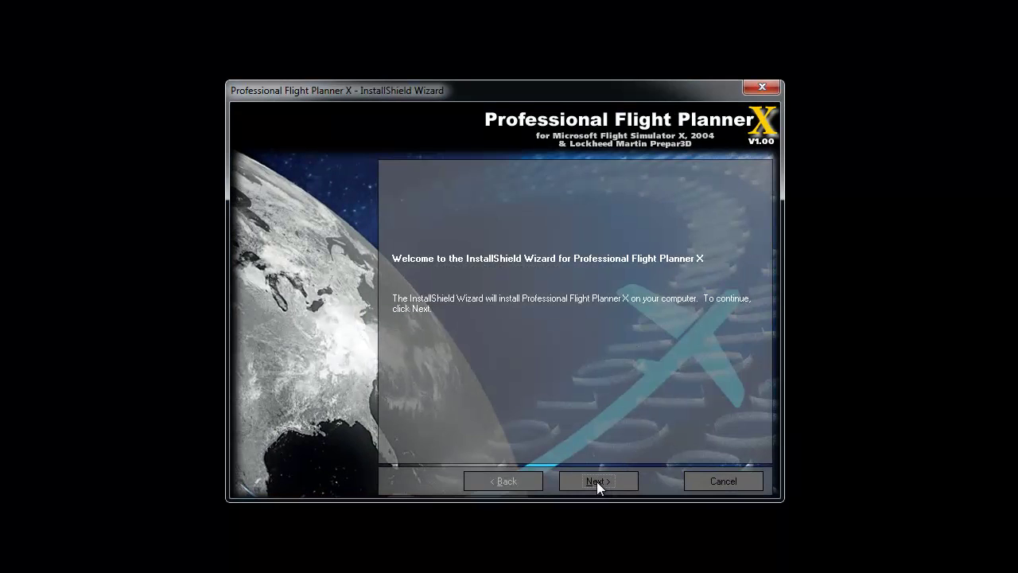
- Accept the license, acknowledge the admin notice, and install to the default aerosoft folder
click(596, 482)
click(547, 407)
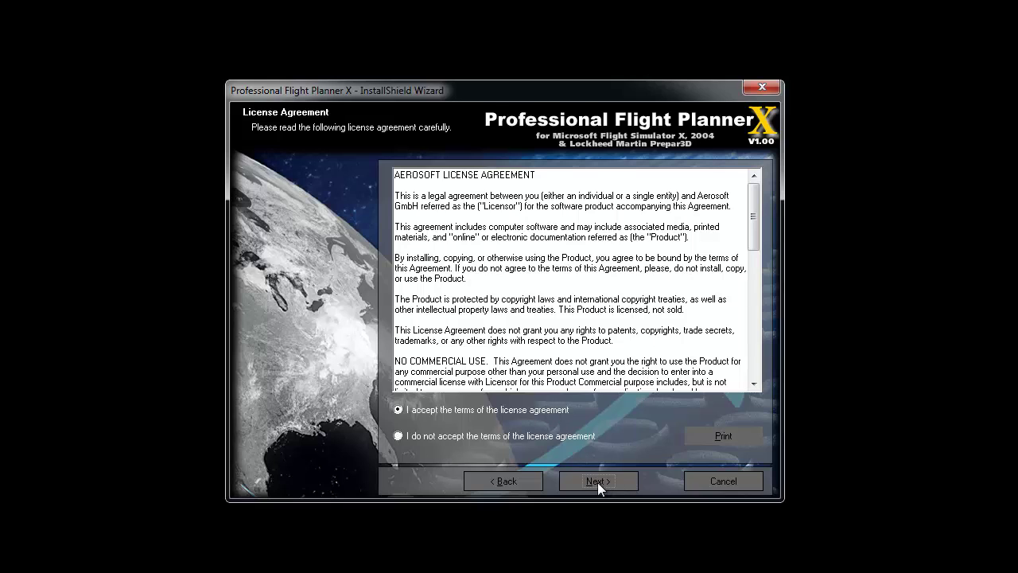
click(598, 481)
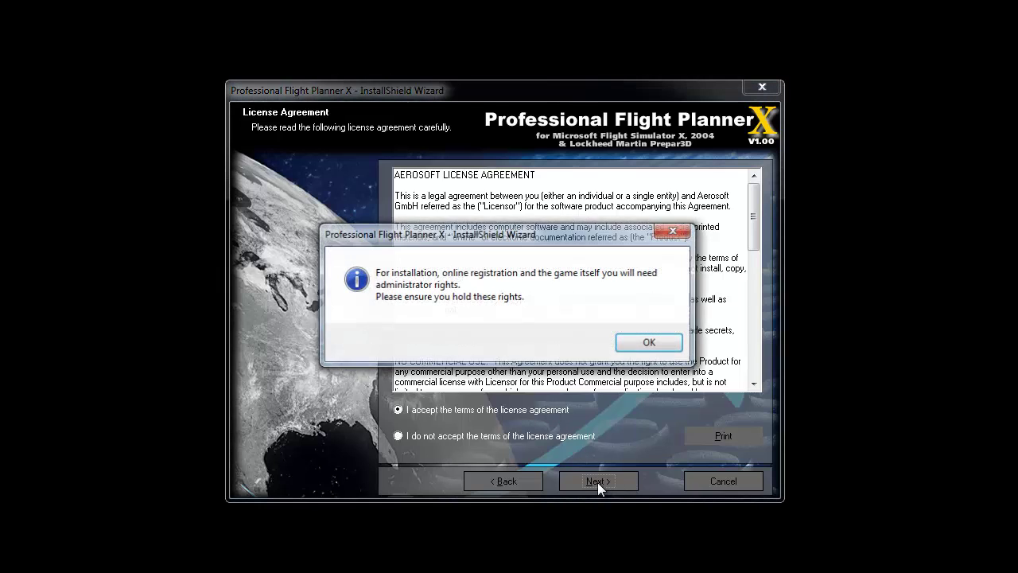
click(650, 344)
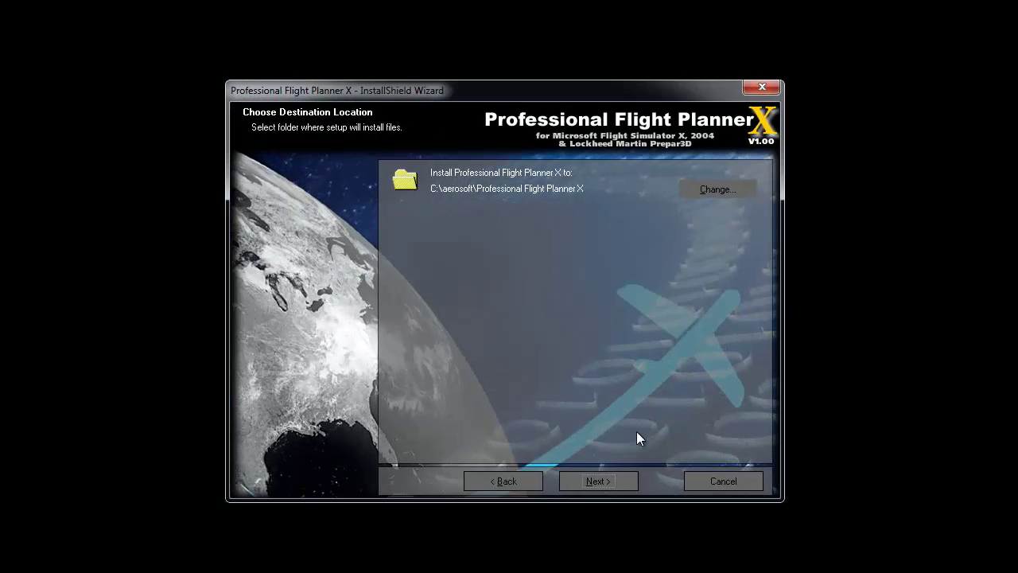
click(600, 480)
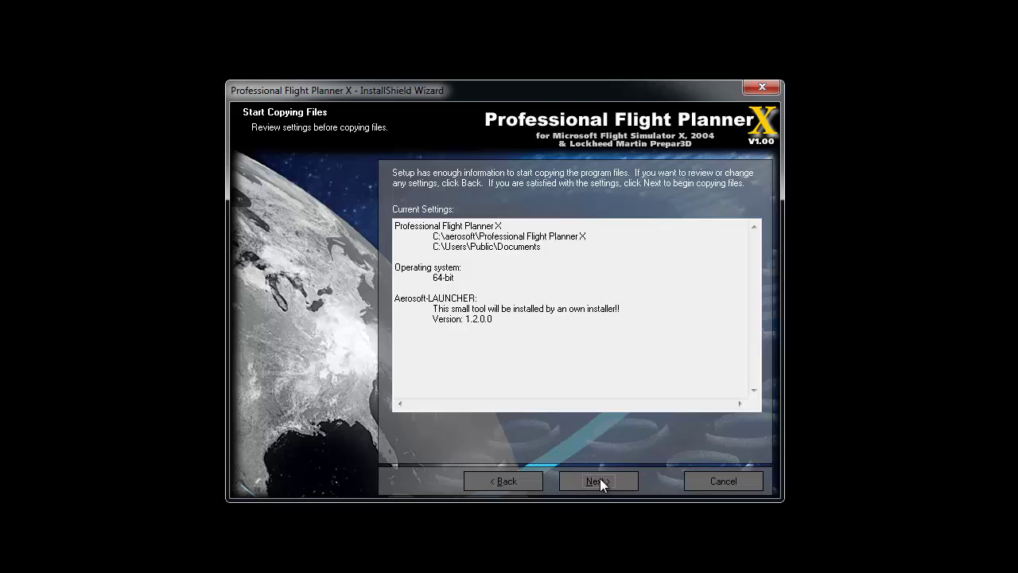
click(599, 480)
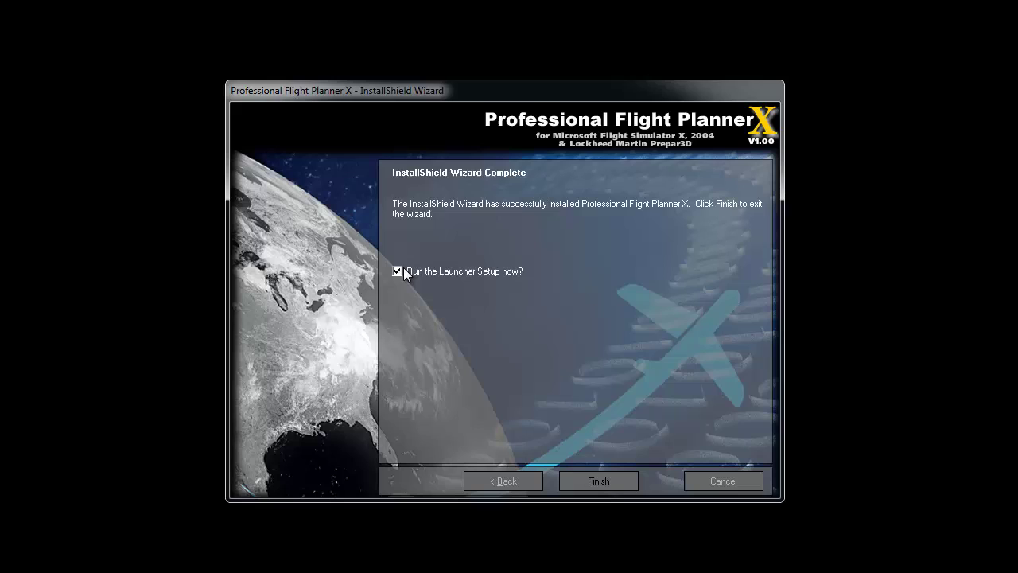
- Finish the installer, paste the product activation key, and select Activation by Phone or Email
click(598, 480)
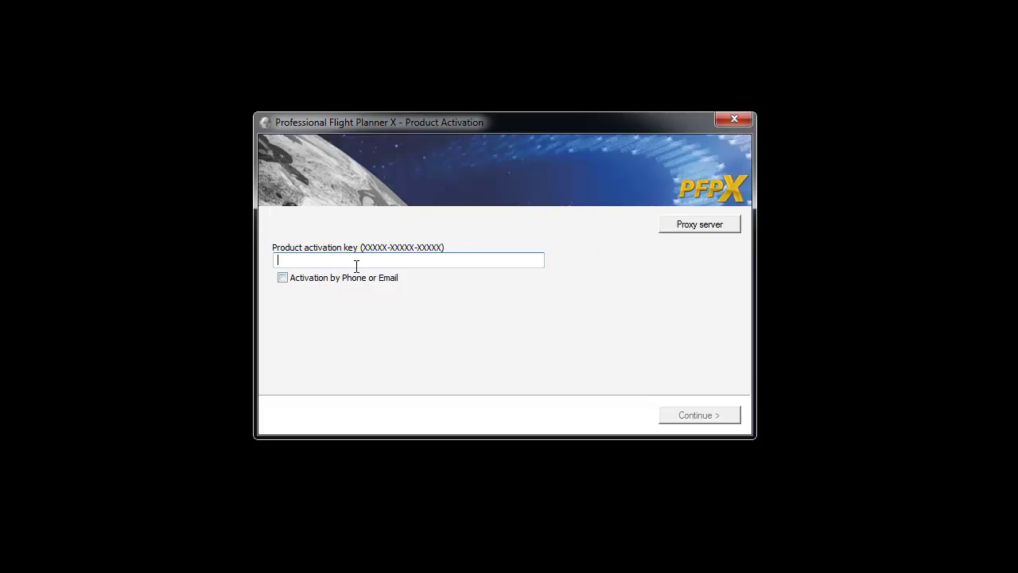
key(ctrl+v)
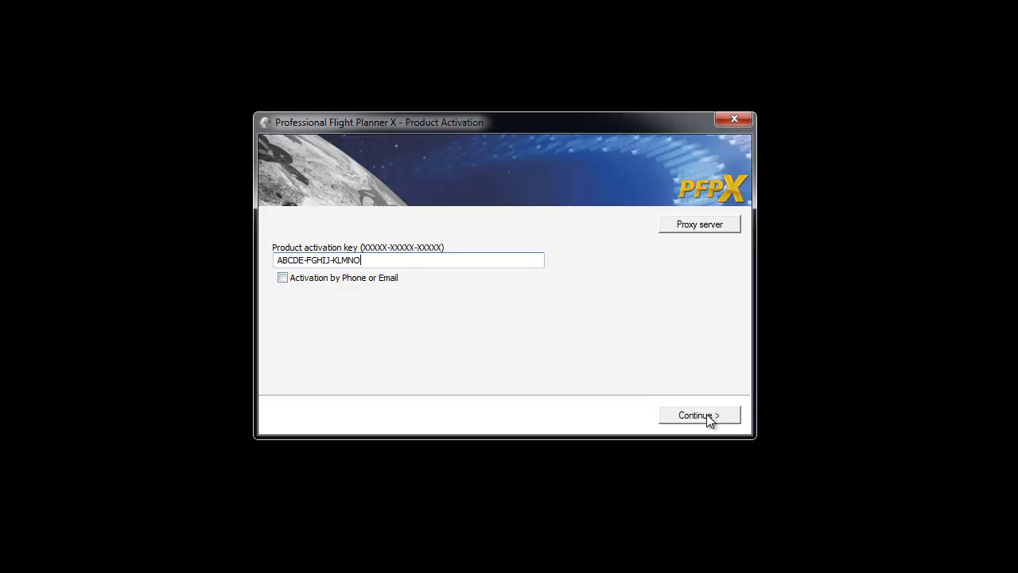
click(282, 279)
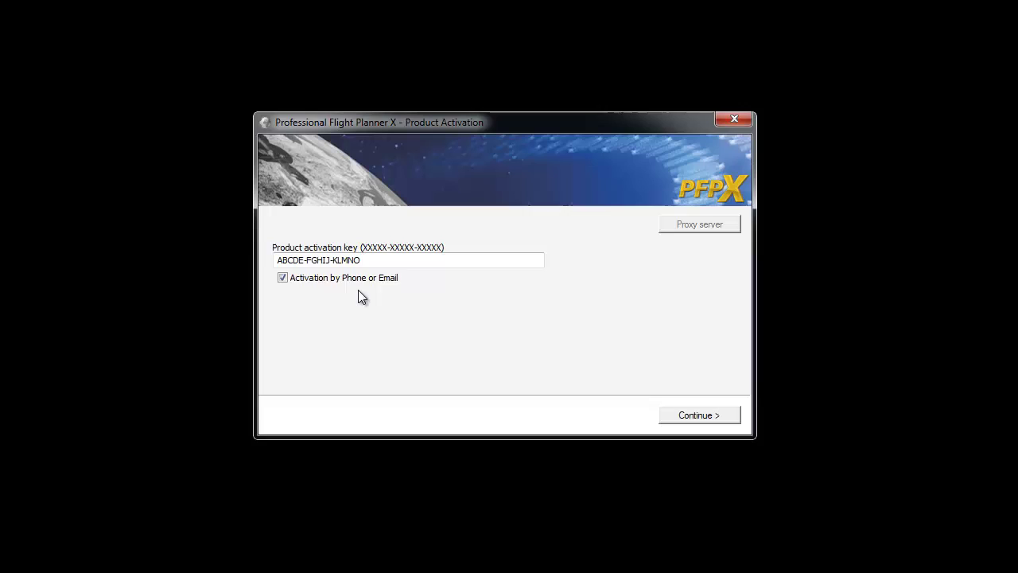
- Continue to the activation form and enter the owner's first and last name
key(Return)
text(John)
key(Tab)
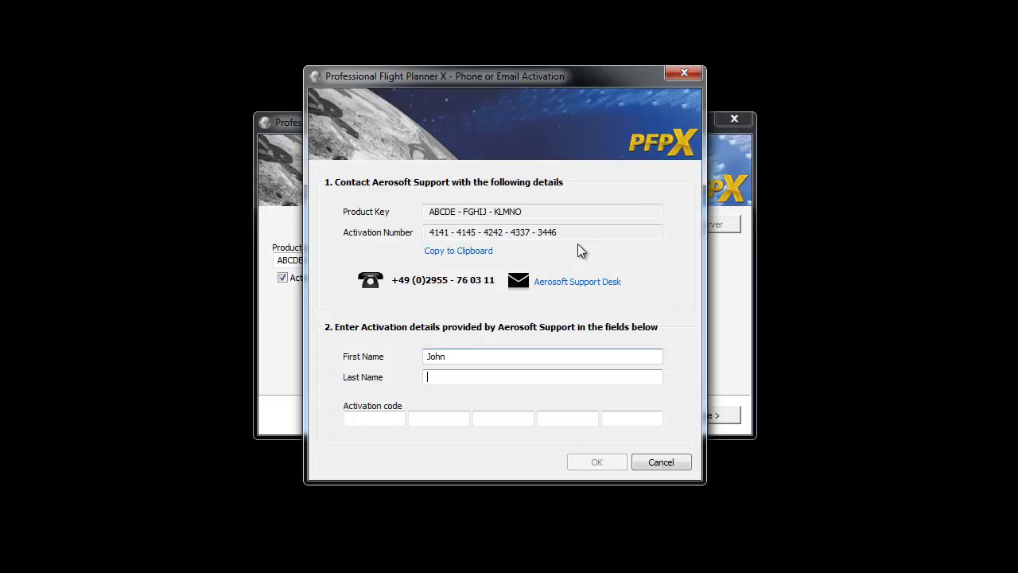
text(Doe)
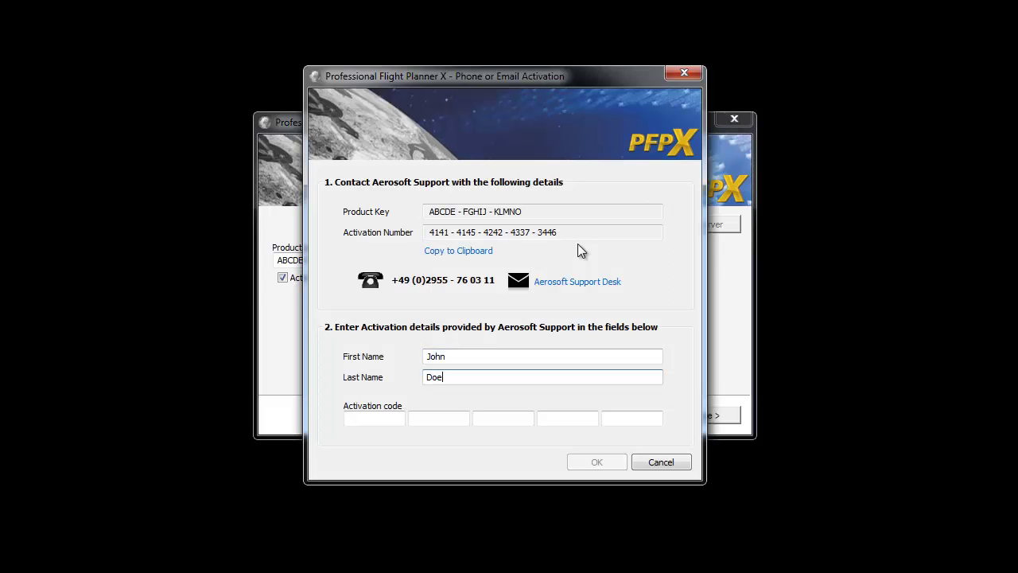
key(Tab)
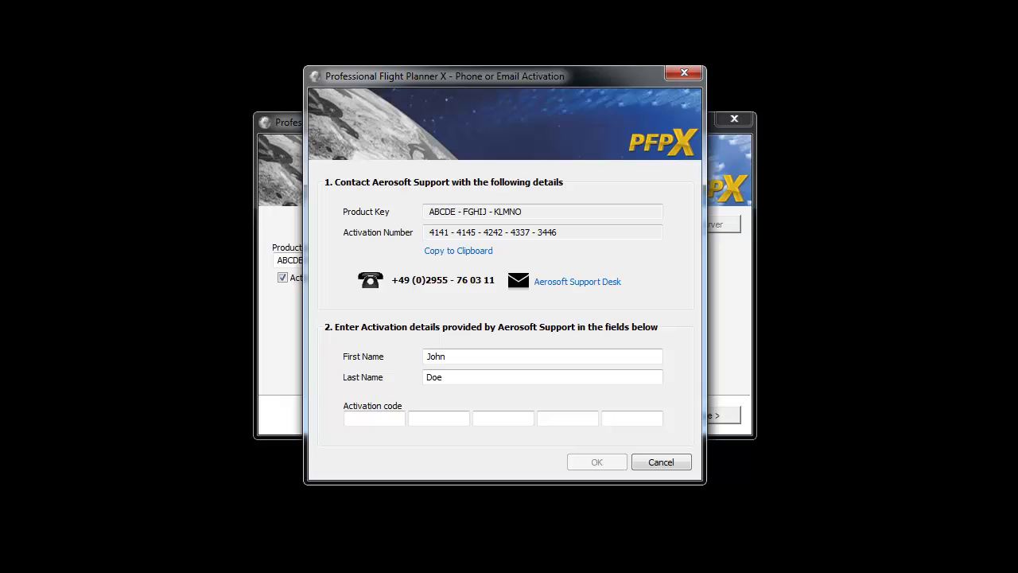
- Fill in all five activation code blocks and submit the activation
click(363, 418)
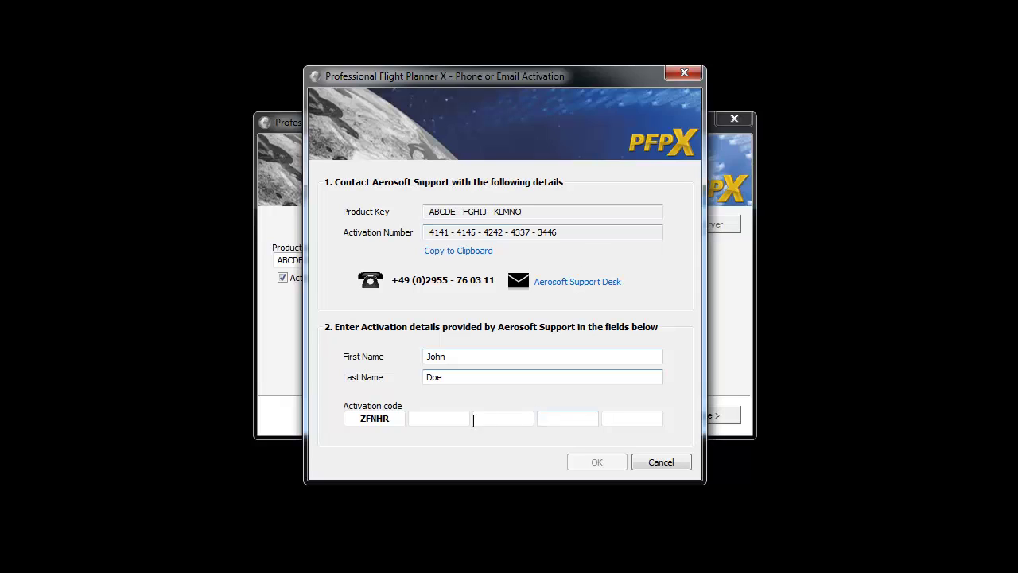
click(438, 418)
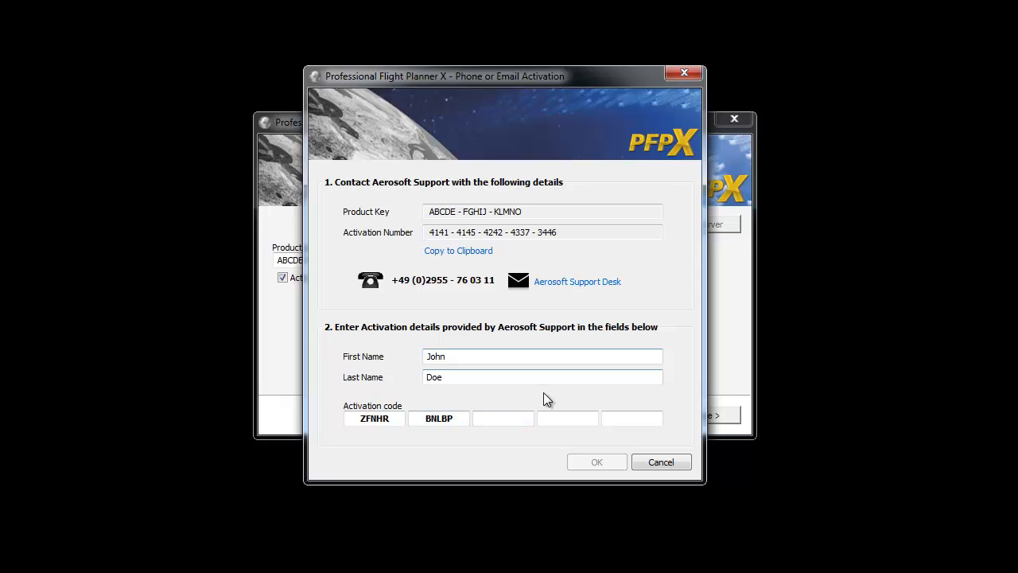
click(569, 417)
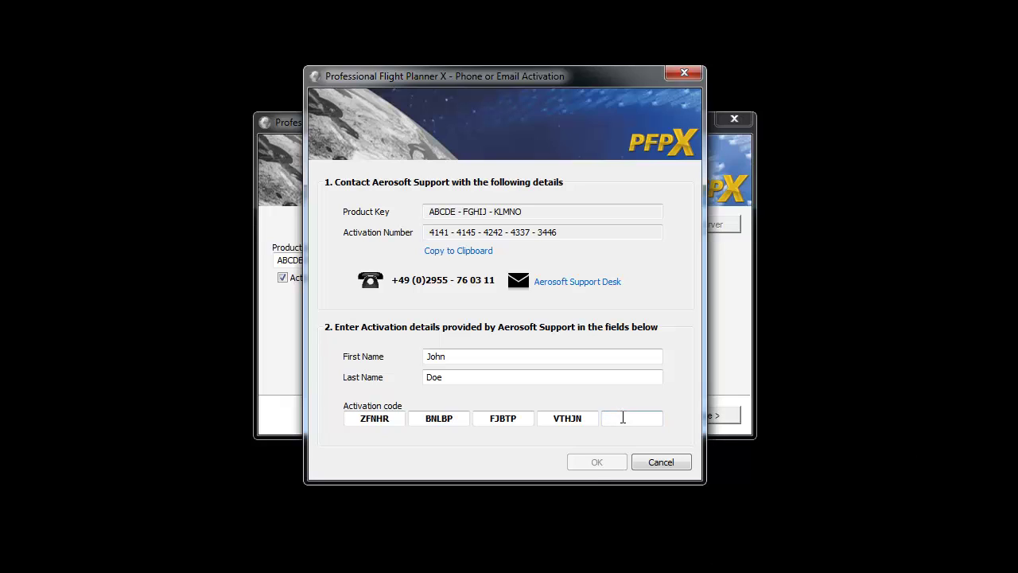
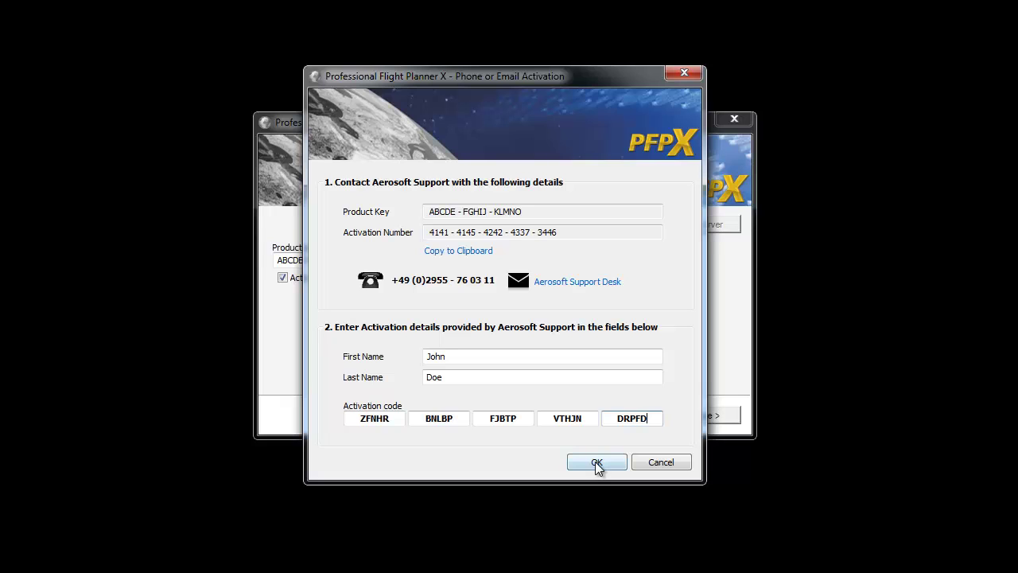
click(596, 464)
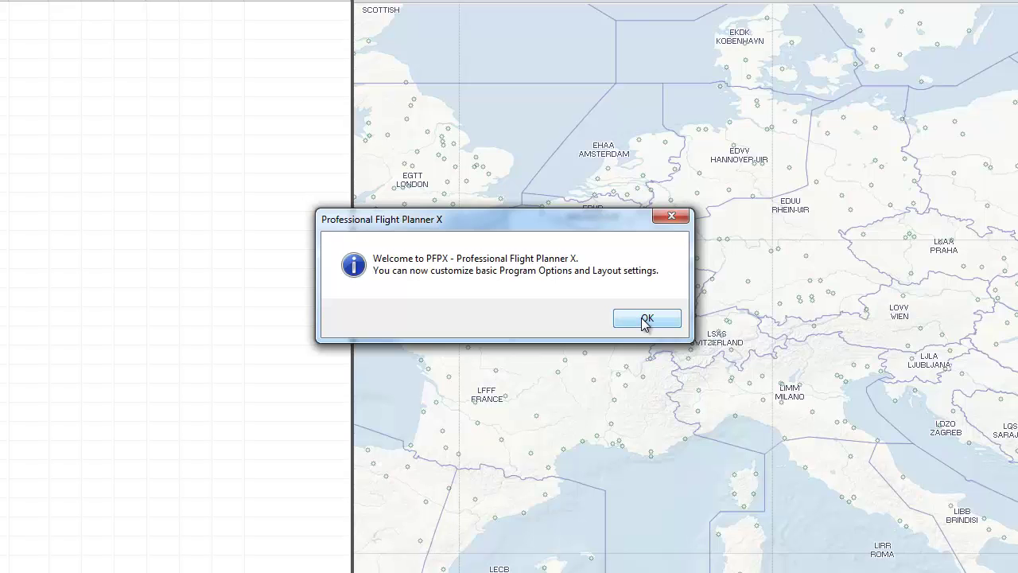
- Dismiss the welcome note and review the General, Planning / Units, Database and Weather option pages
click(645, 319)
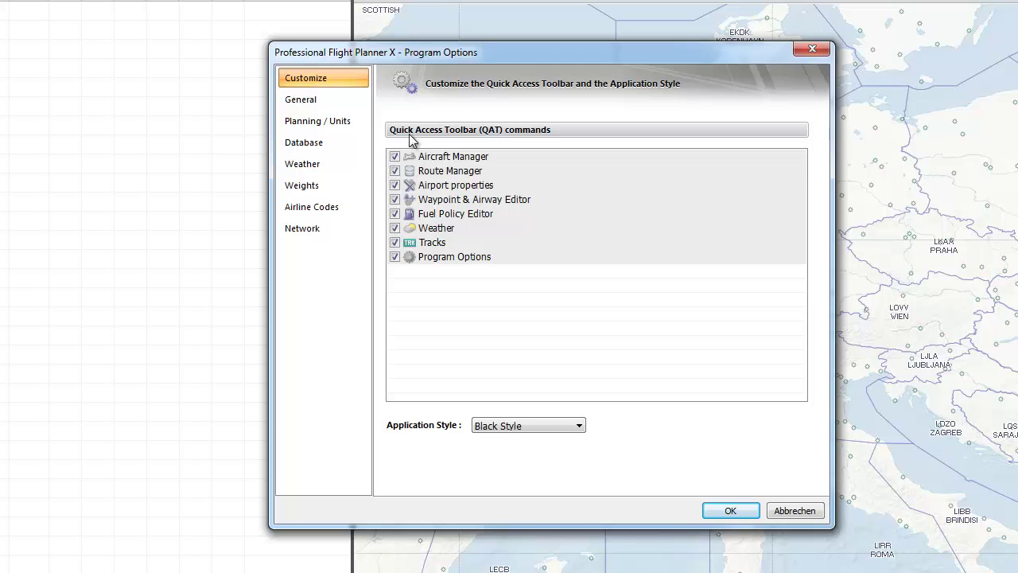
click(299, 100)
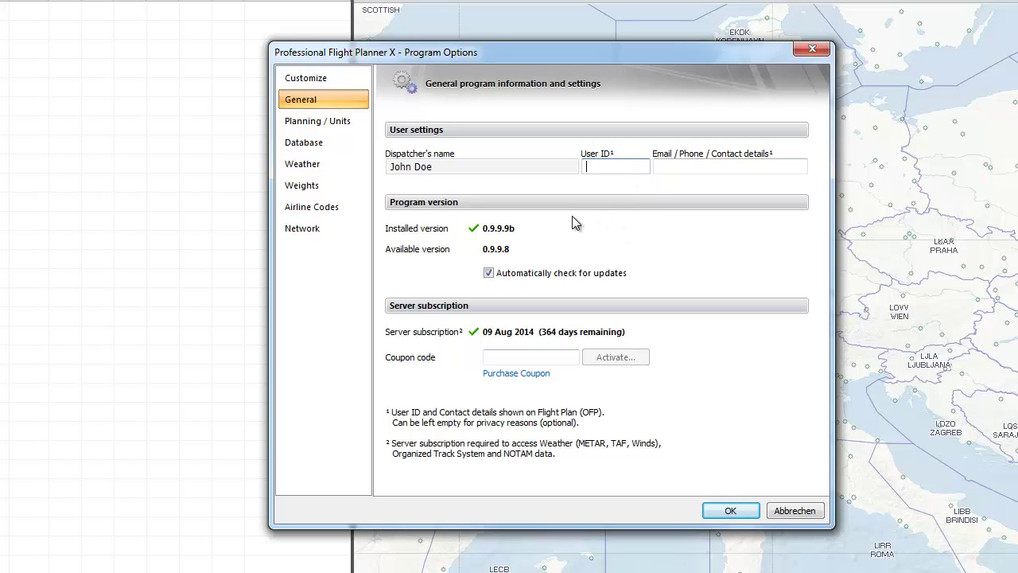
click(317, 121)
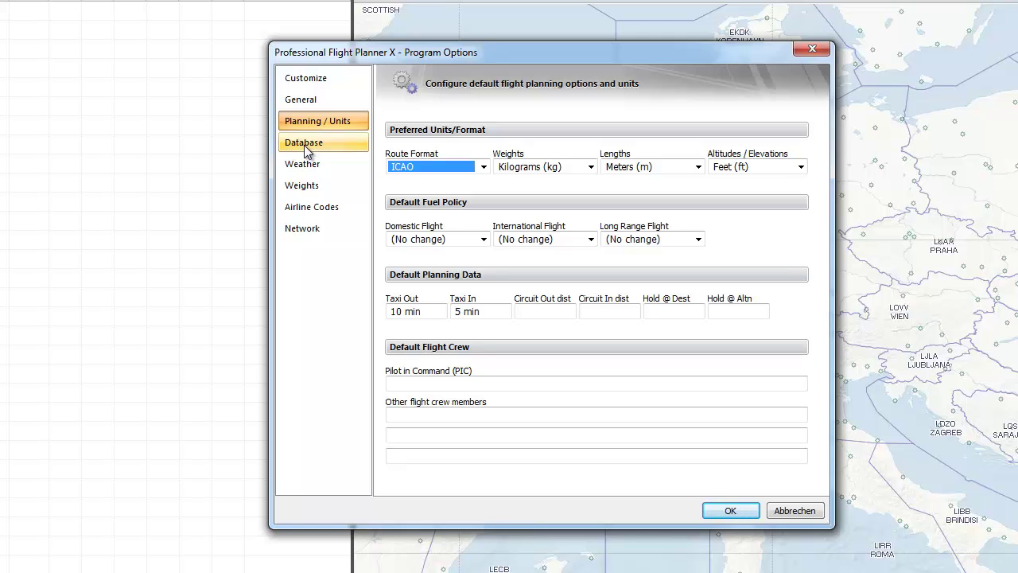
click(304, 145)
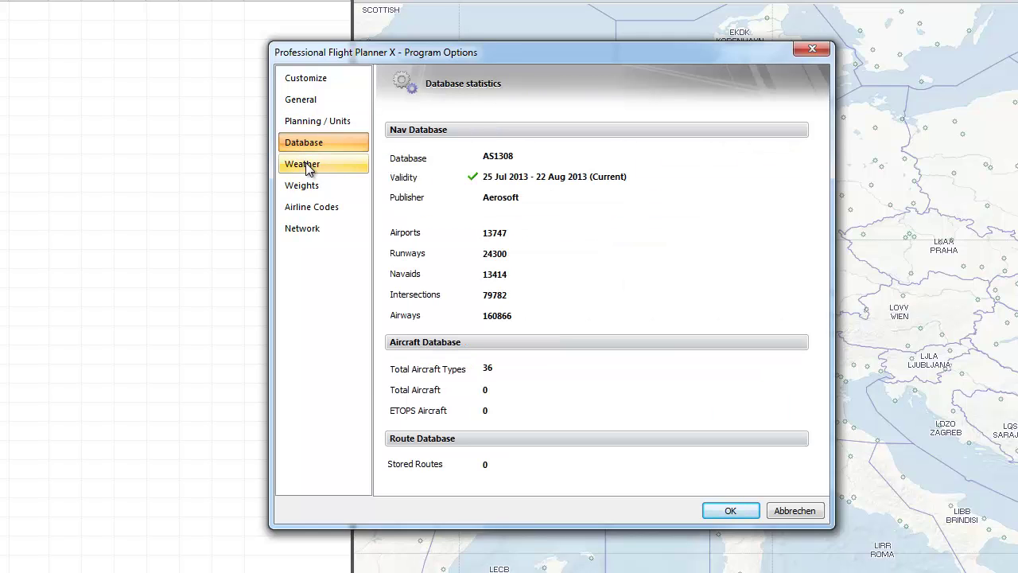
click(307, 167)
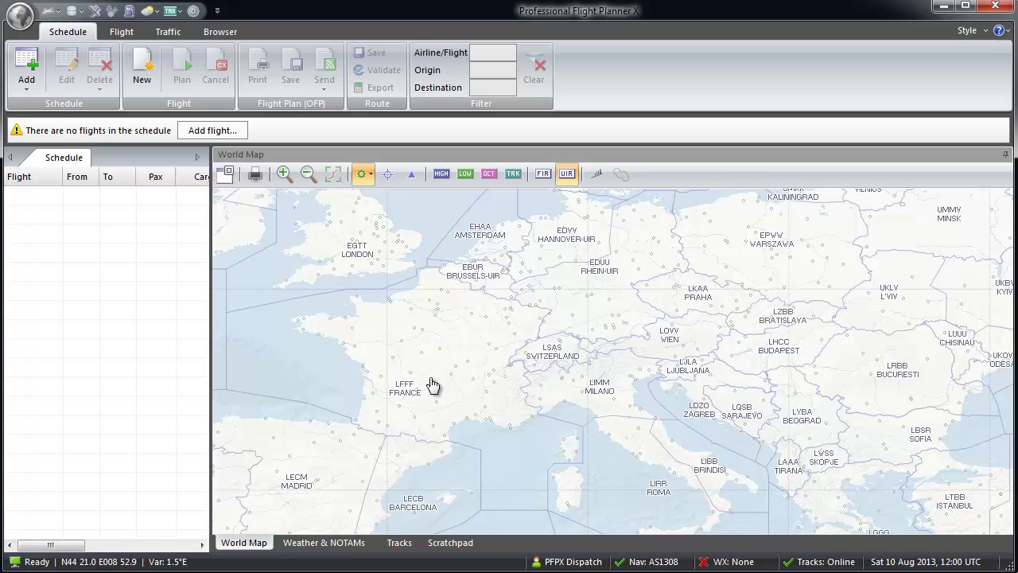
- Reset the window positions to the default layout from the Style menu, confirming with Ja
mouse_move(387, 301)
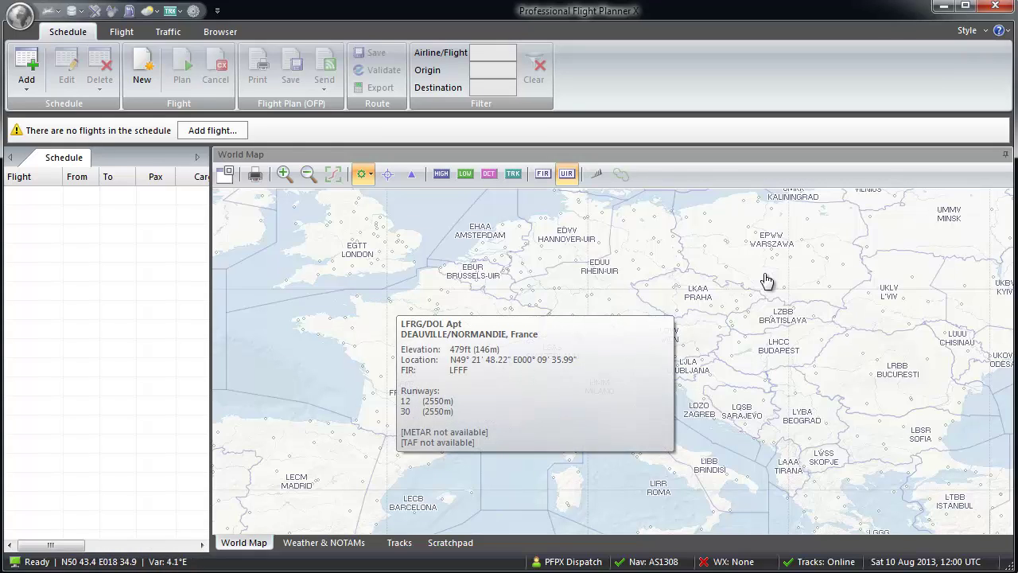
click(968, 32)
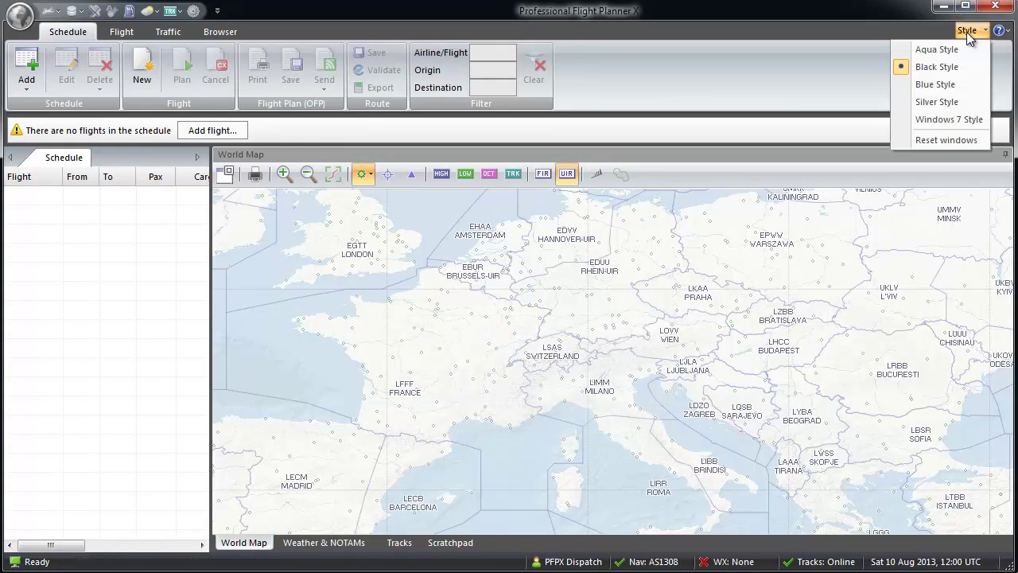
click(946, 141)
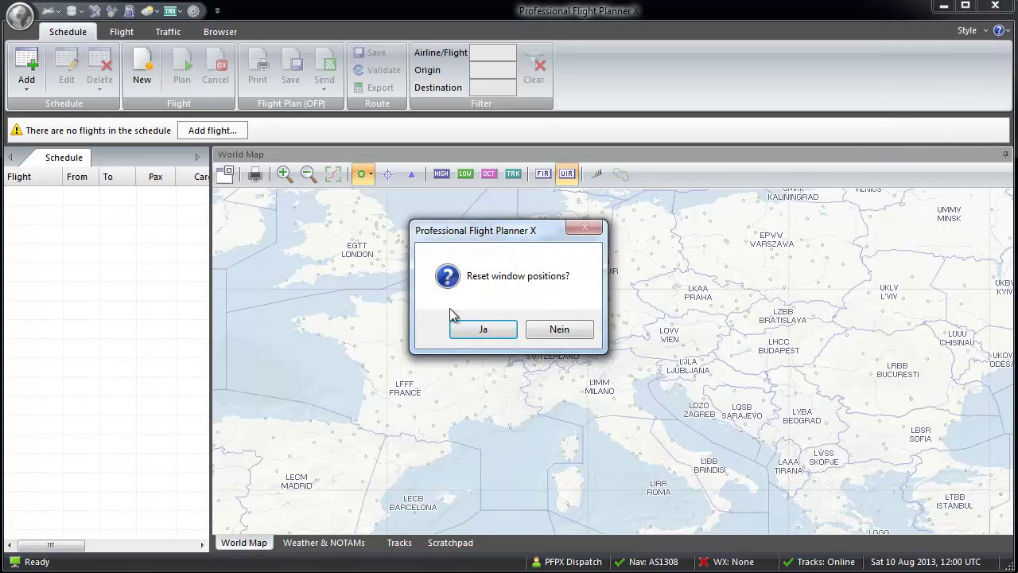
click(479, 335)
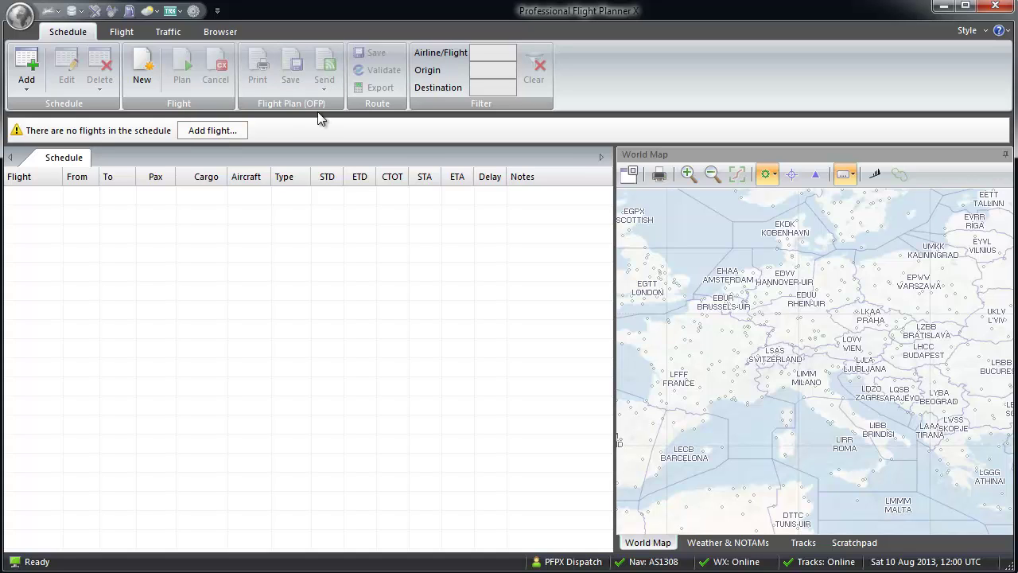
- Add a domestic BE flight with callsign 1234 from EDDH to EDDM, commercial number 1234, and save it
click(242, 132)
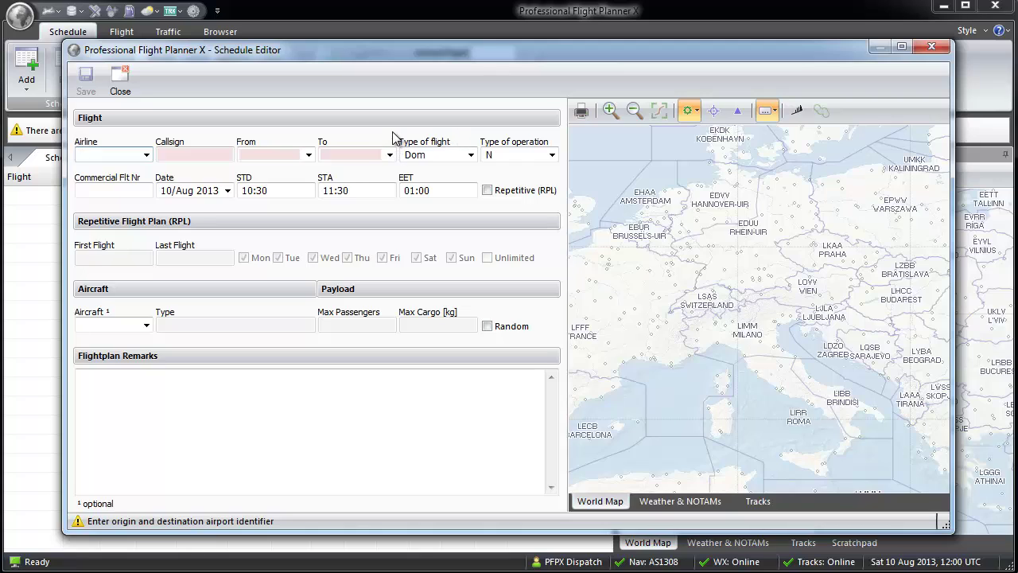
text(BER)
key(Tab)
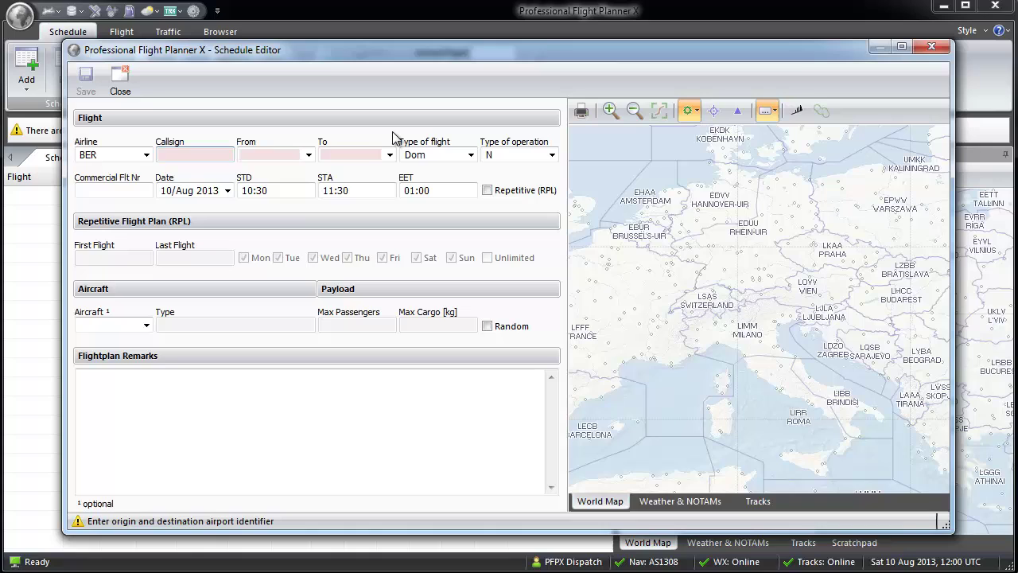
text(1234)
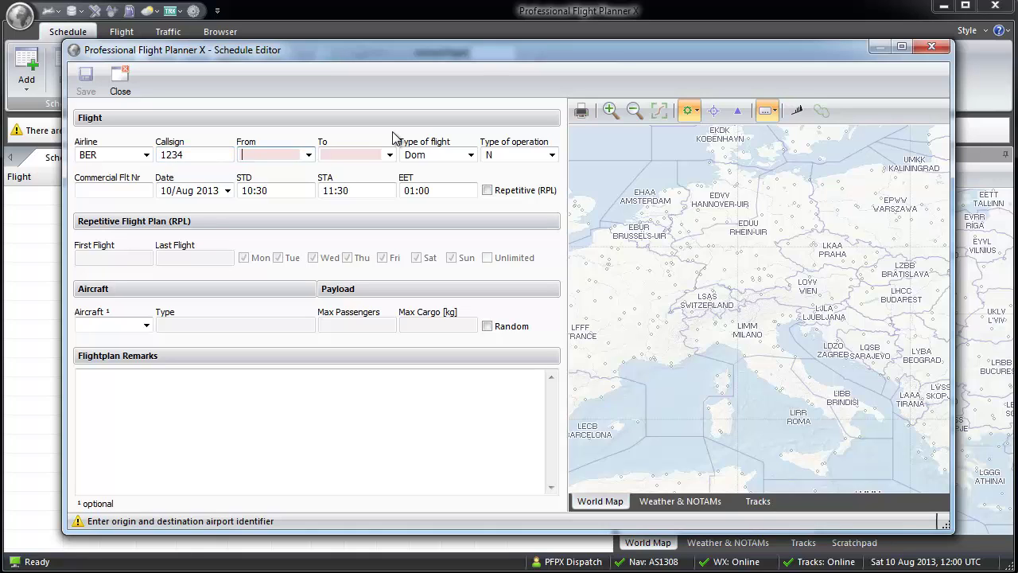
text(EDDH)
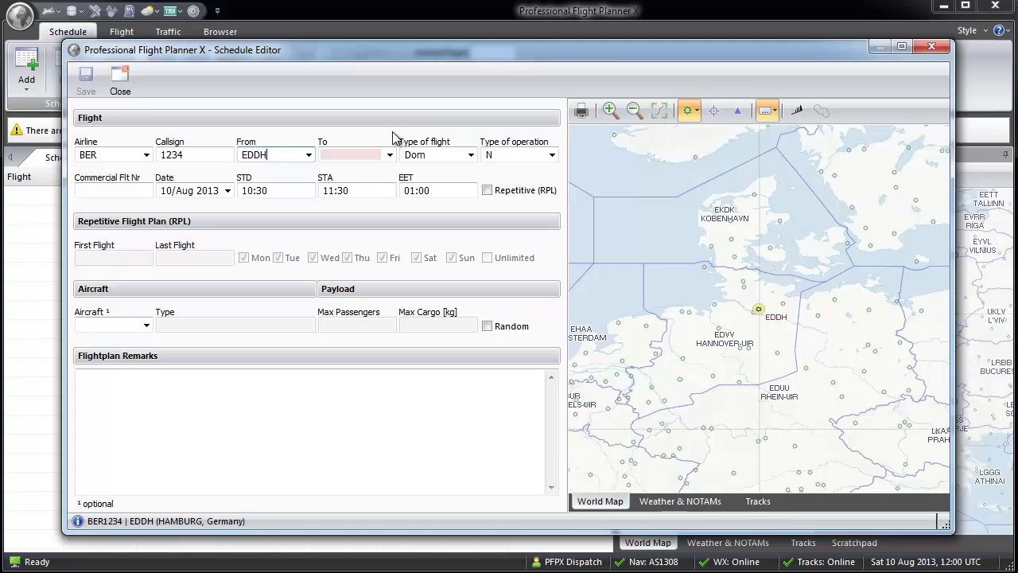
key(Tab)
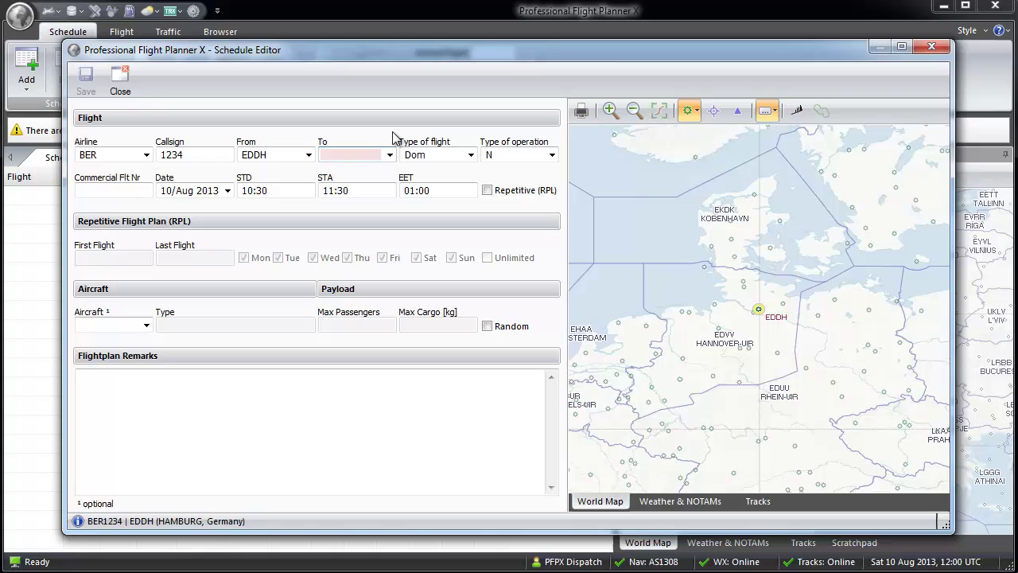
text(MUC)
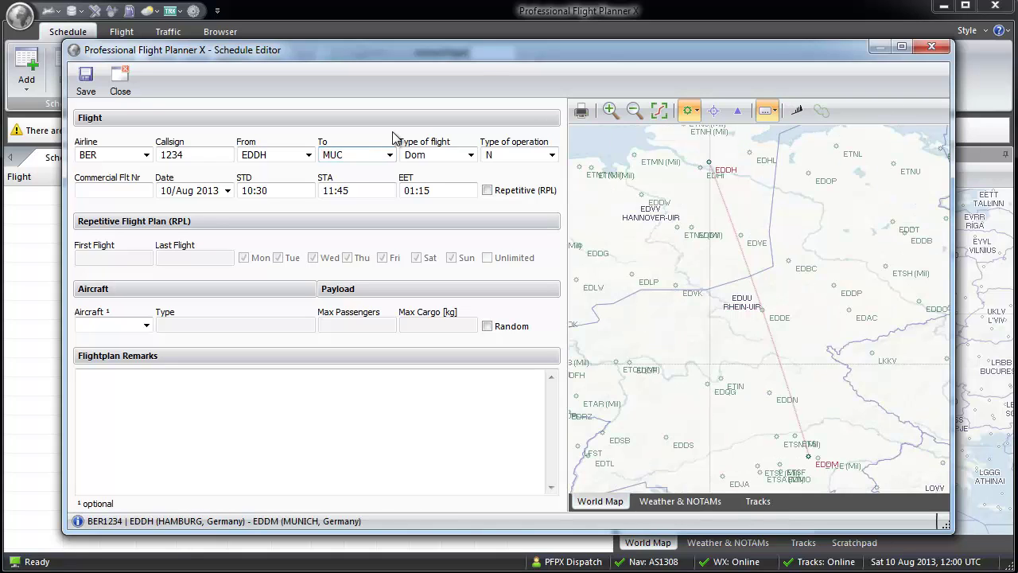
key(Tab)
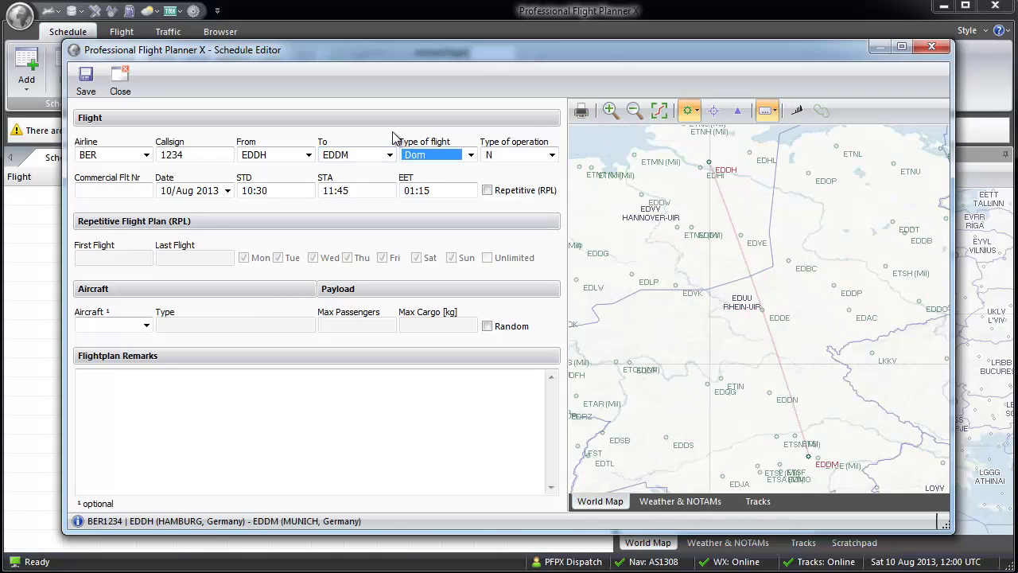
key(Tab)
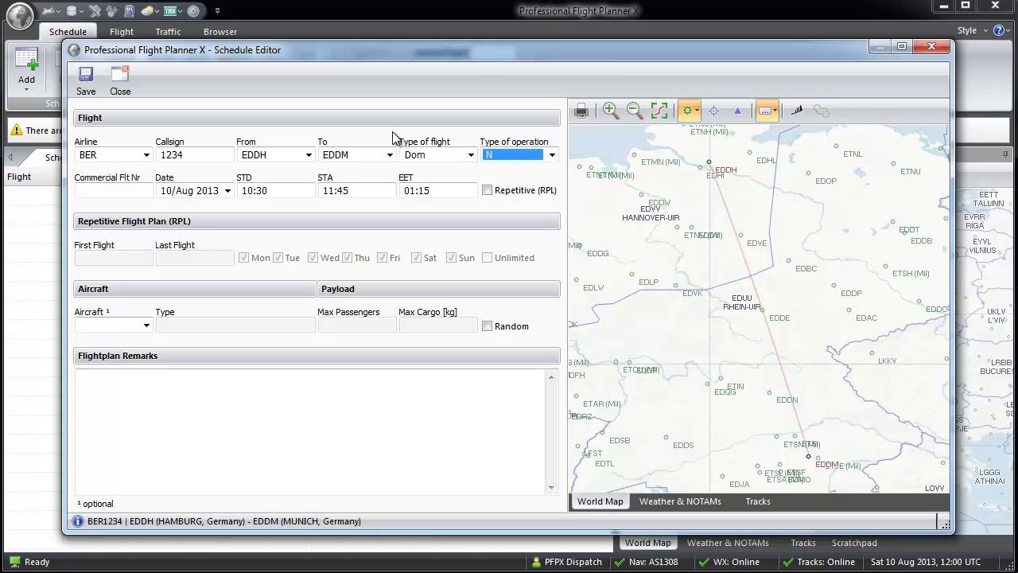
key(Tab)
text(1234)
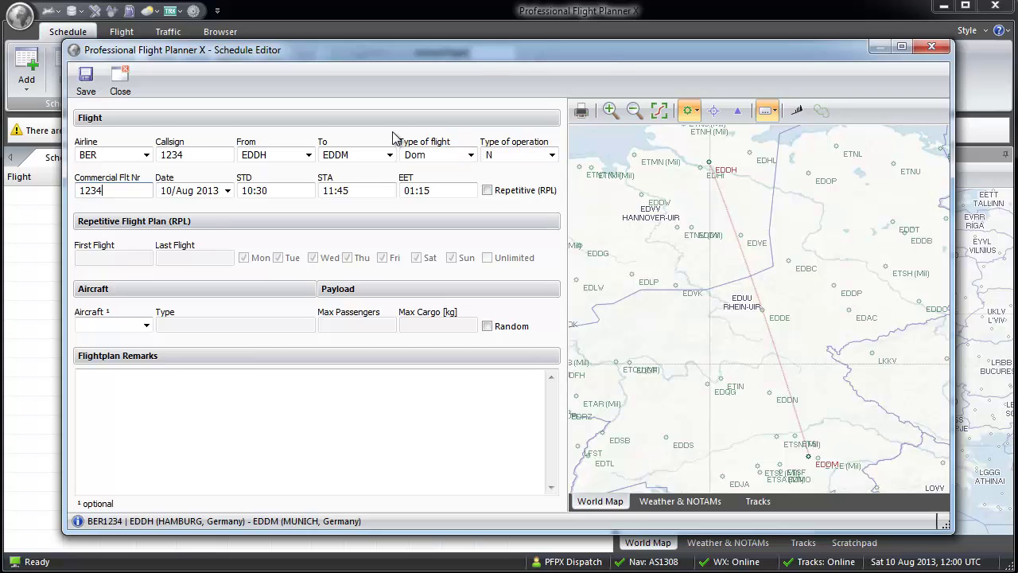
key(Tab)
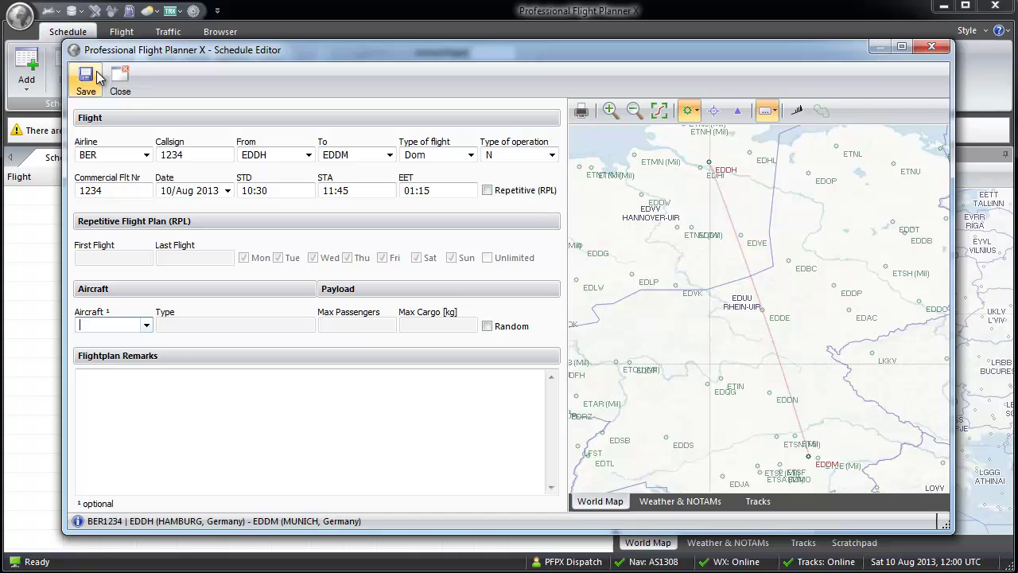
click(86, 79)
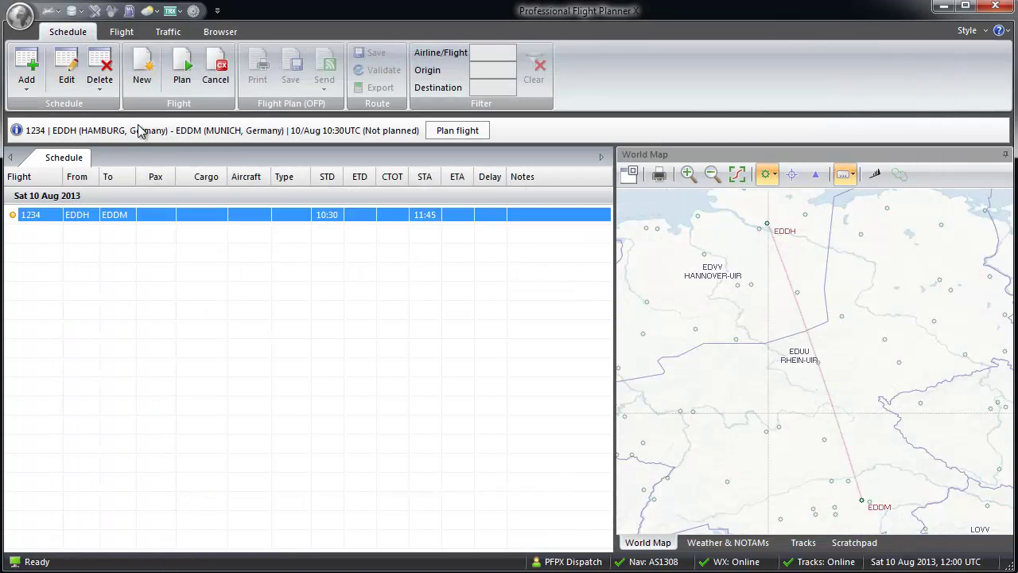
- Open flight 1234 for planning and create an aircraft from the PMDG Boeing 737-800 NGX Winglets template
click(447, 133)
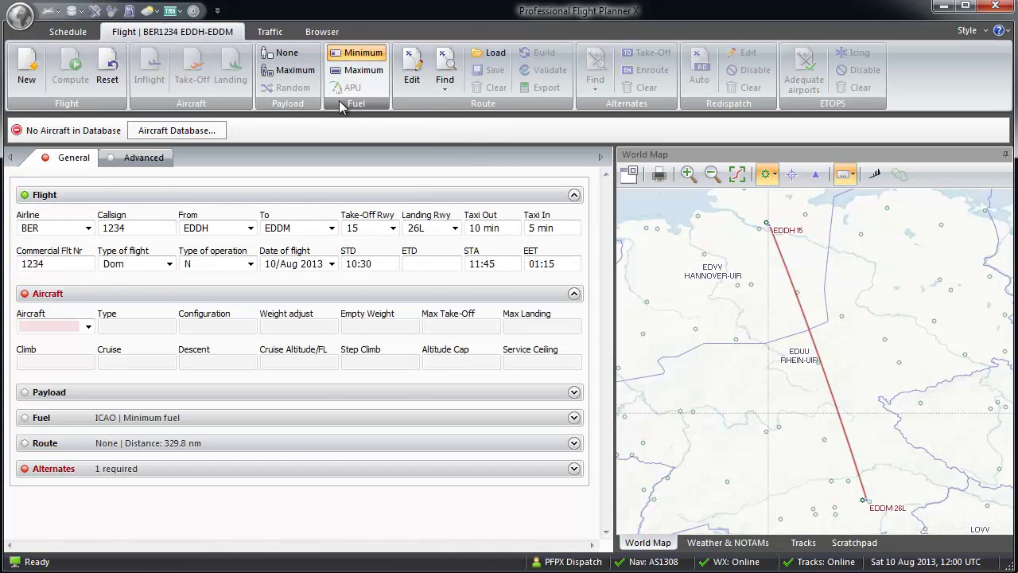
click(166, 134)
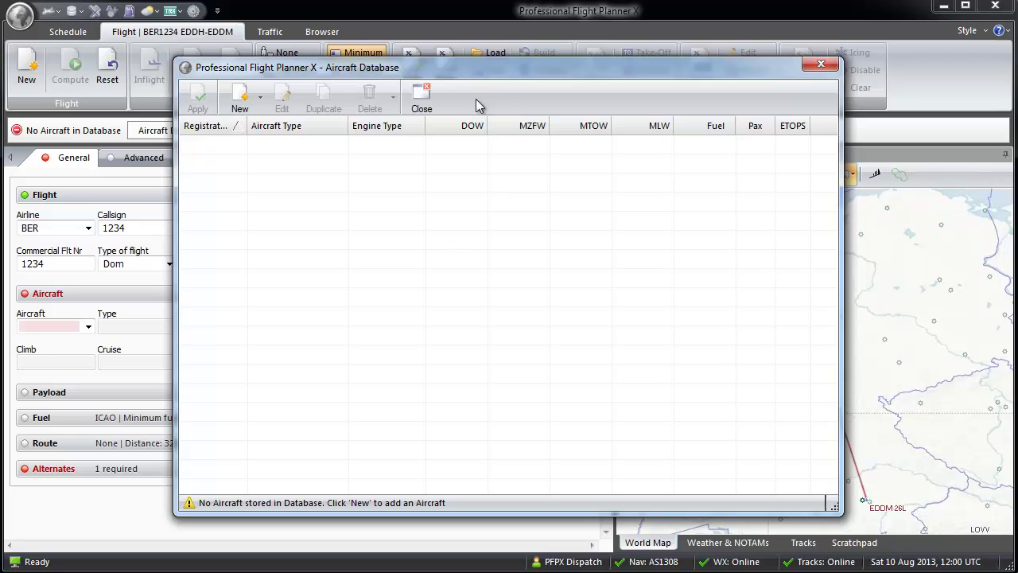
click(260, 102)
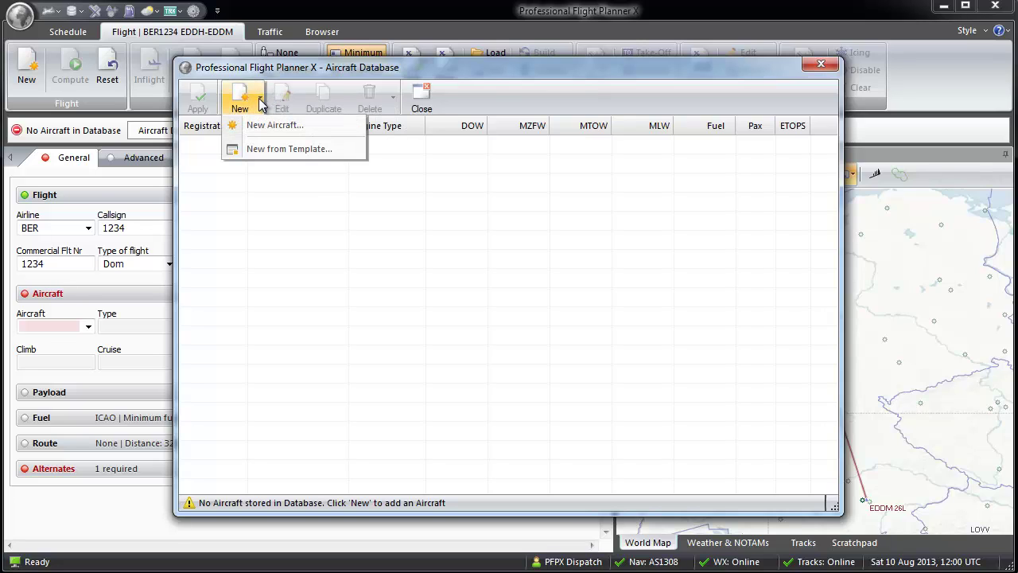
click(264, 149)
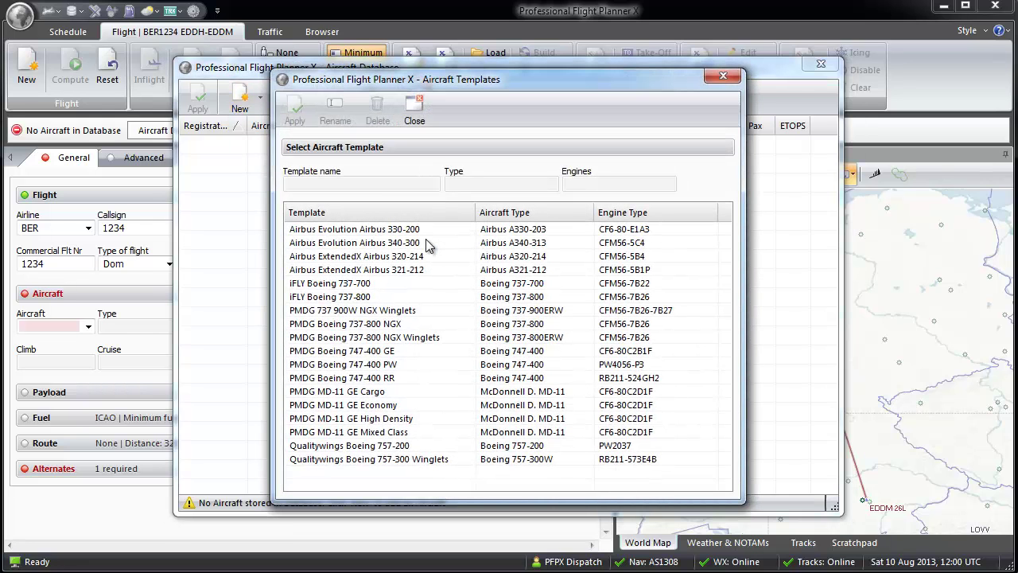
click(364, 339)
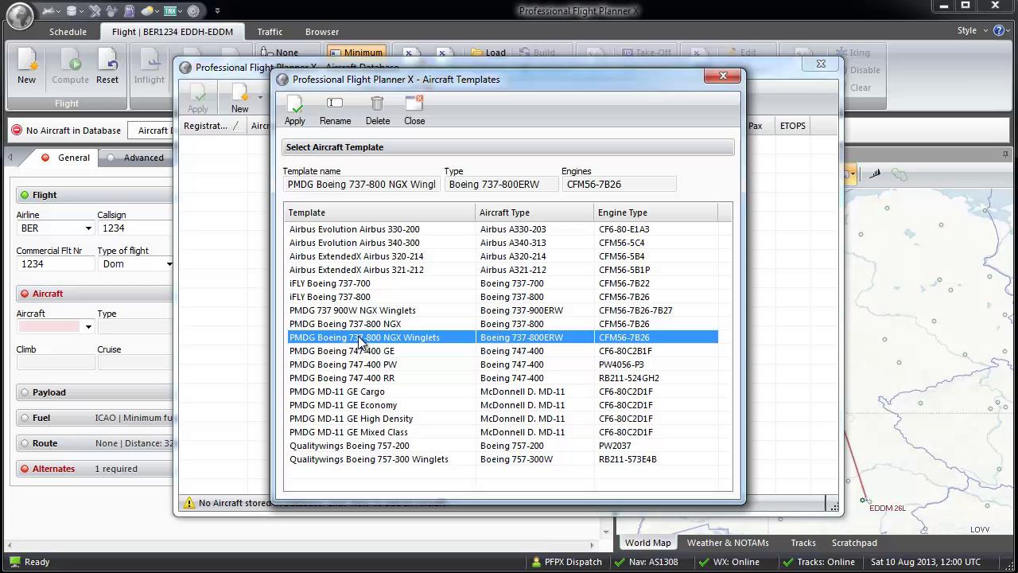
click(295, 115)
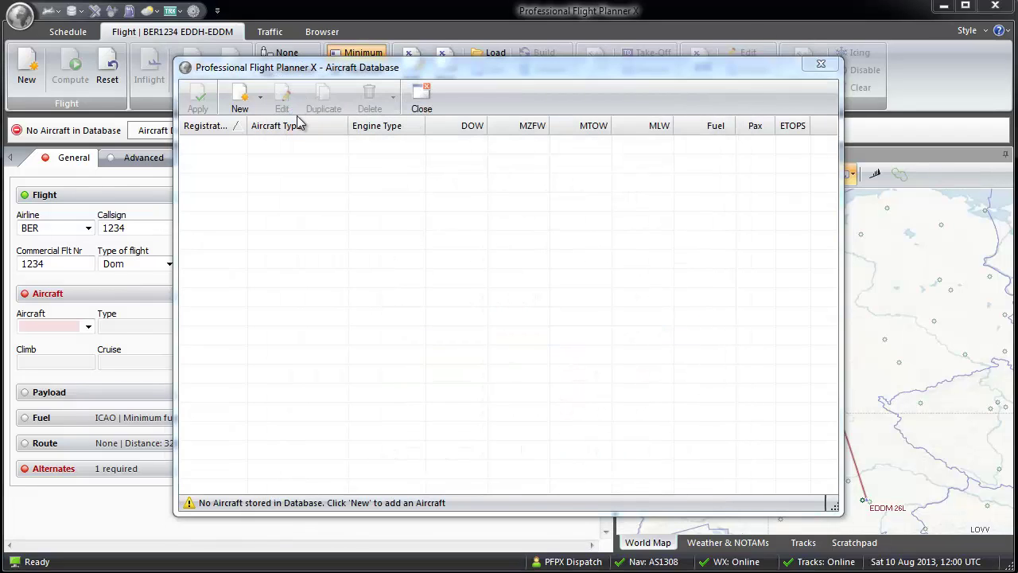
- Register the new 737-800 as D-ABAW with 186 passenger seats and save it to the database
text(D)
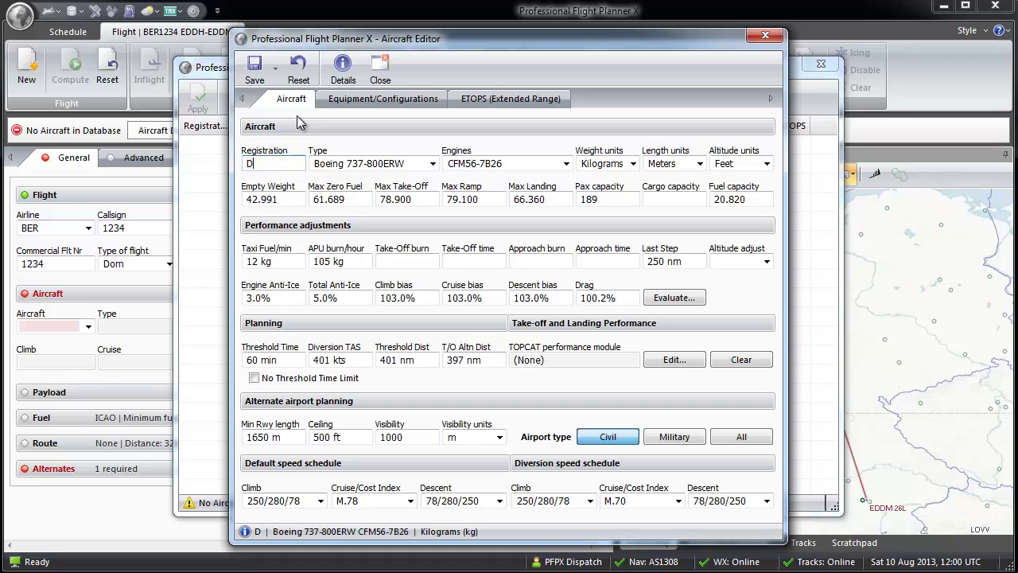
text(-ABAW)
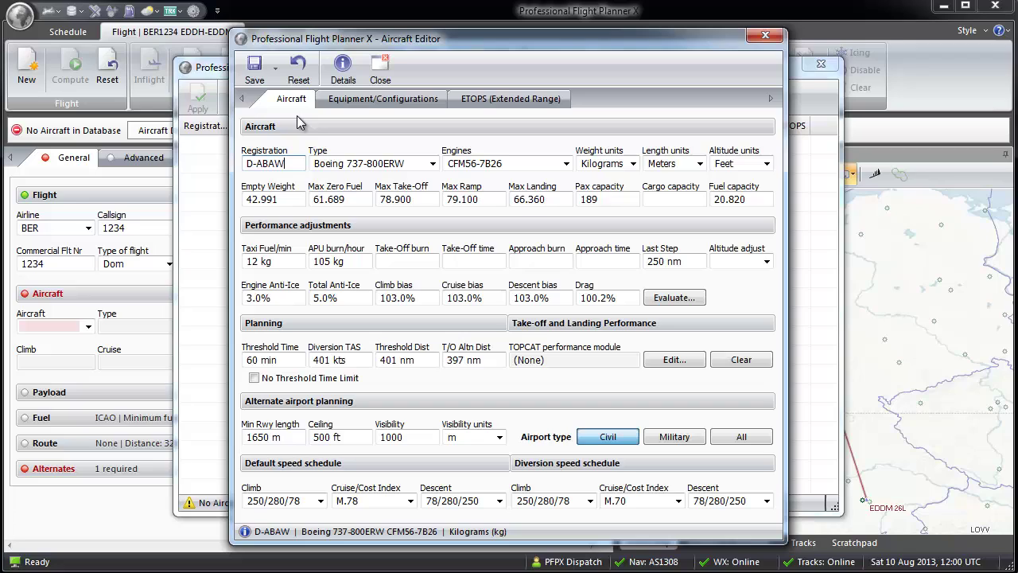
click(606, 199)
key(BackSpace)
text(6)
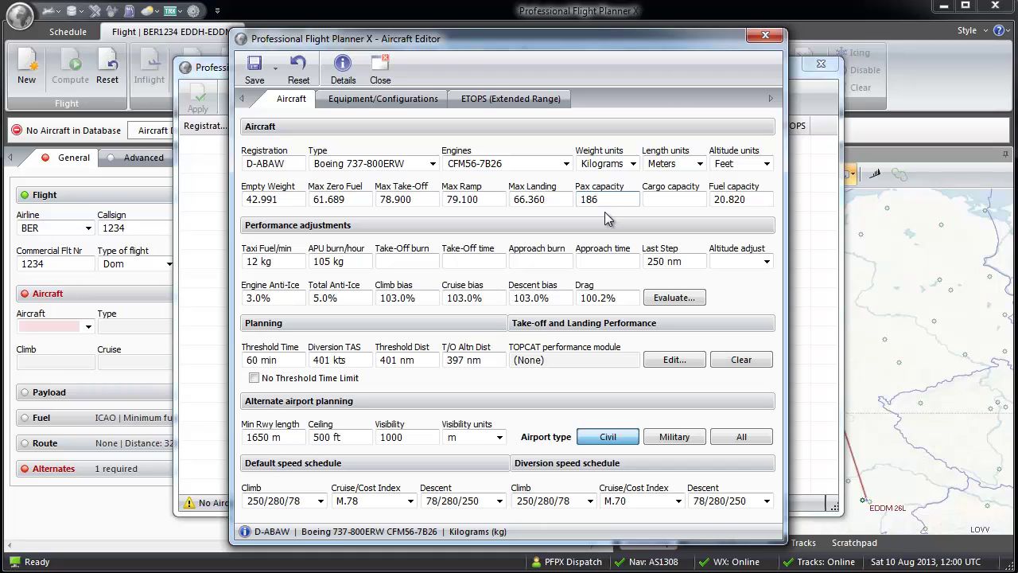
click(258, 75)
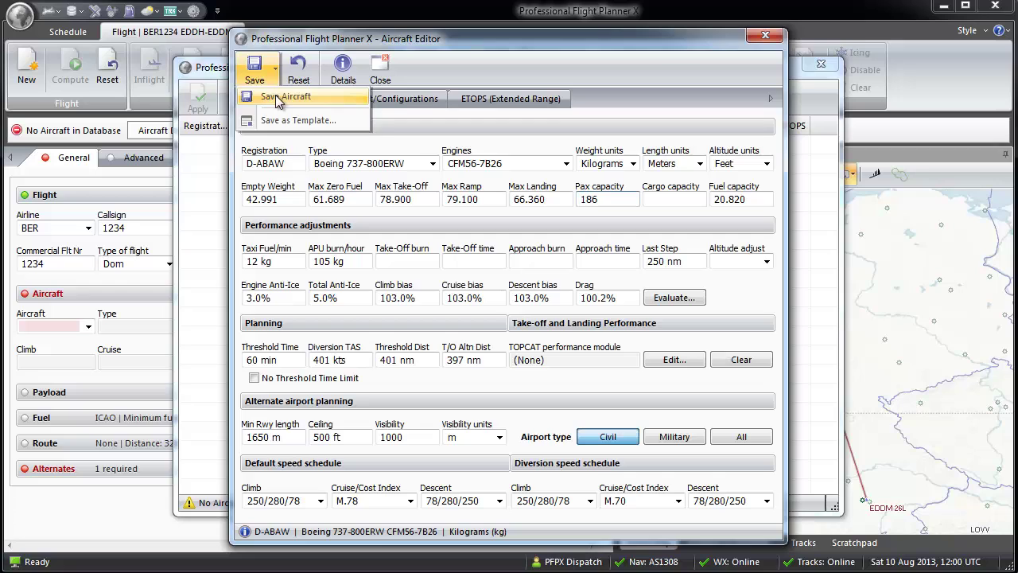
click(278, 97)
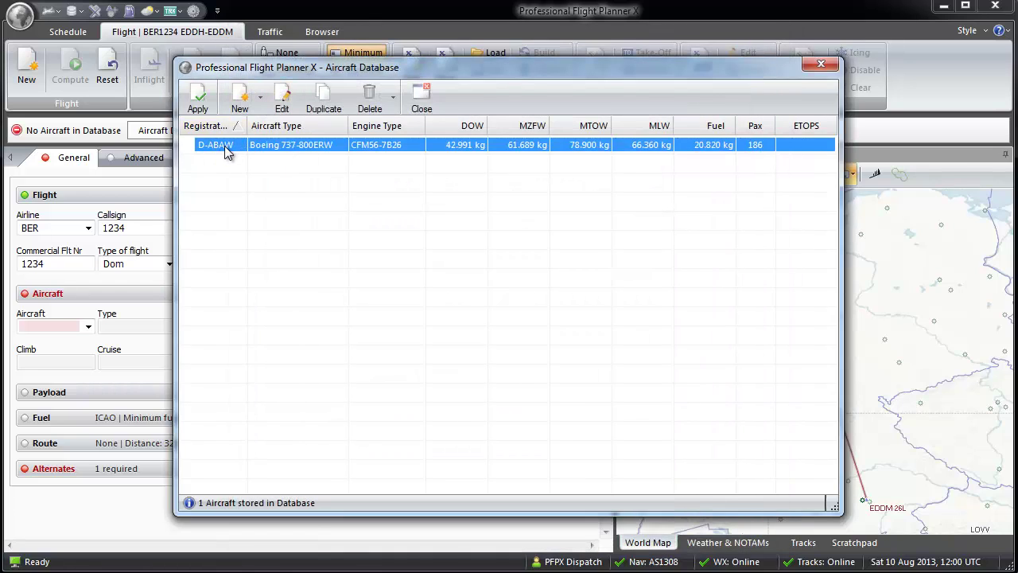
- Assign D-ABAW to flight BER1234 and load a random payload
click(195, 102)
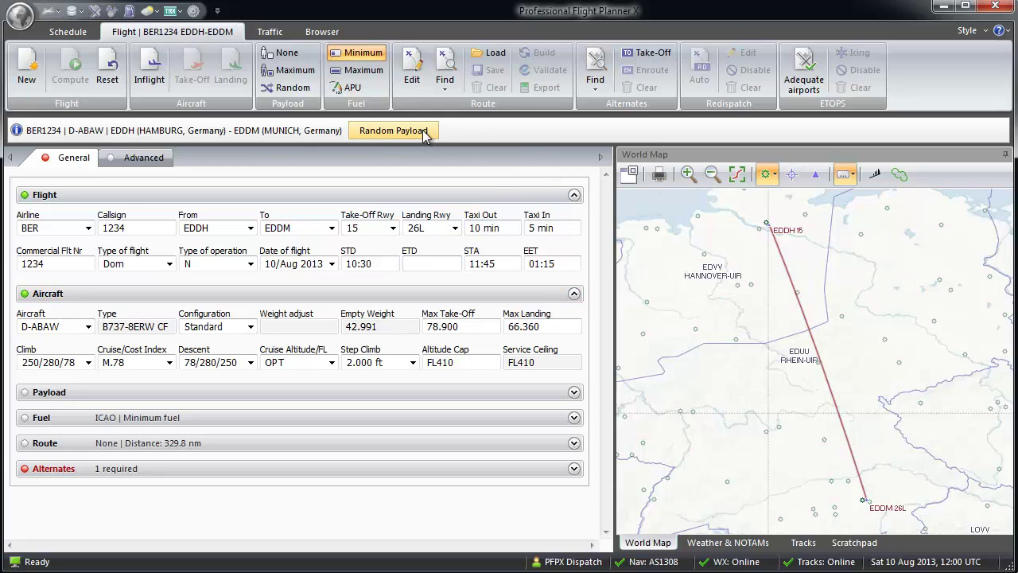
click(290, 88)
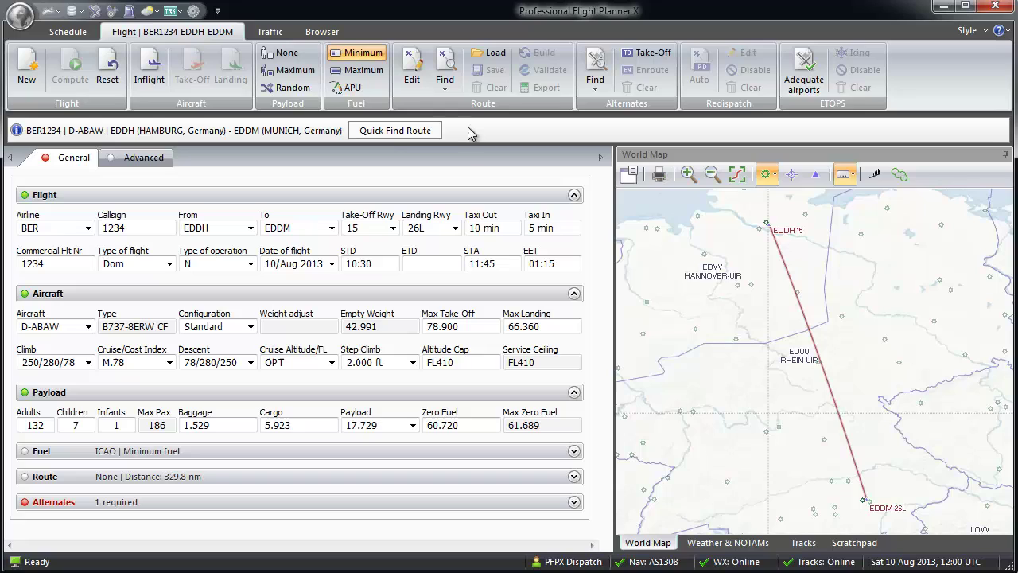
- Find the EDDH–EDDM route and list destination alternates ETSI, EDMO, LOWS and EDJA
click(396, 132)
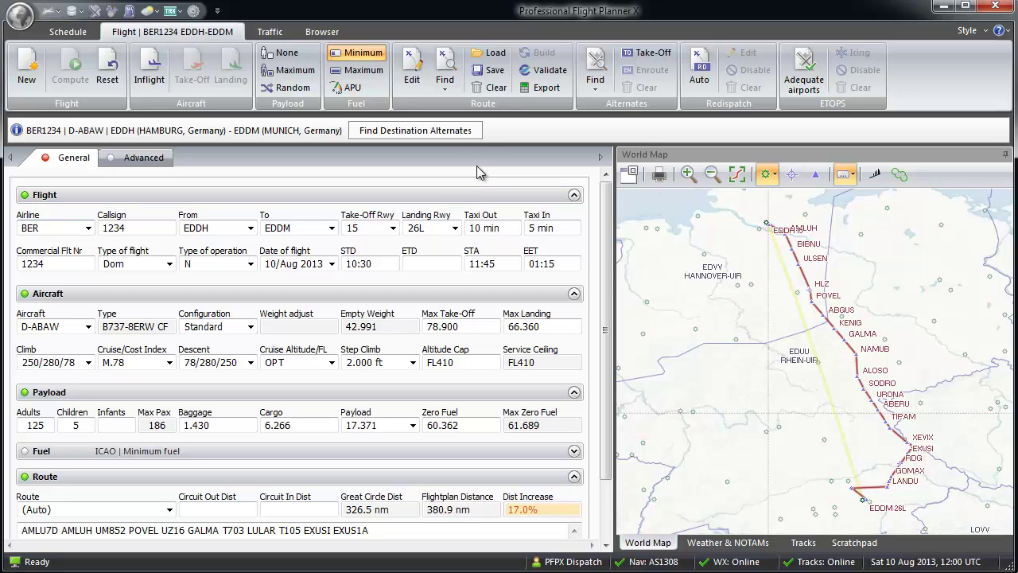
click(451, 131)
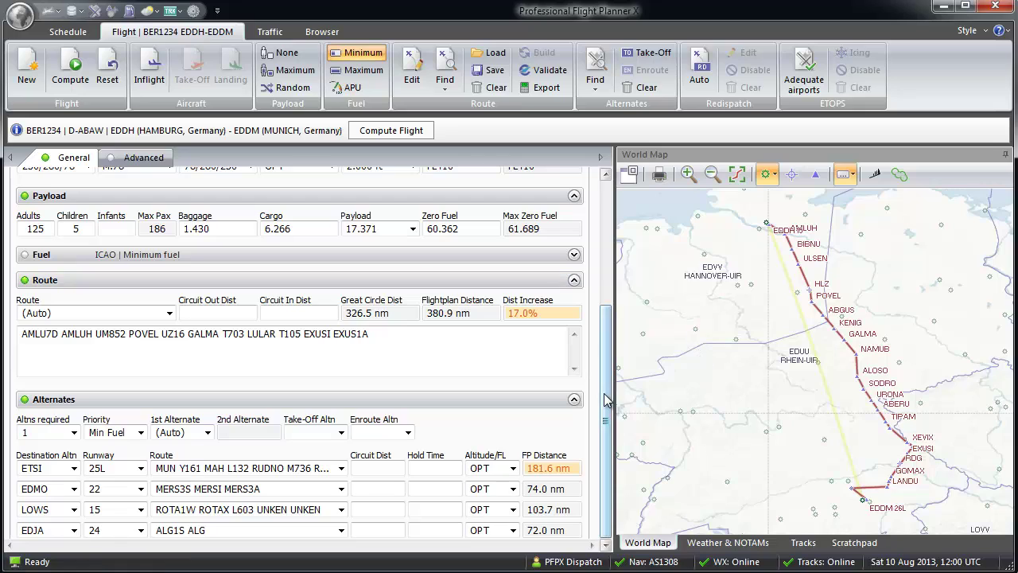
- Replace alternate EDMO with EDDN as 1st alternate, routed from Munich as MUN DCT TENLO
click(208, 432)
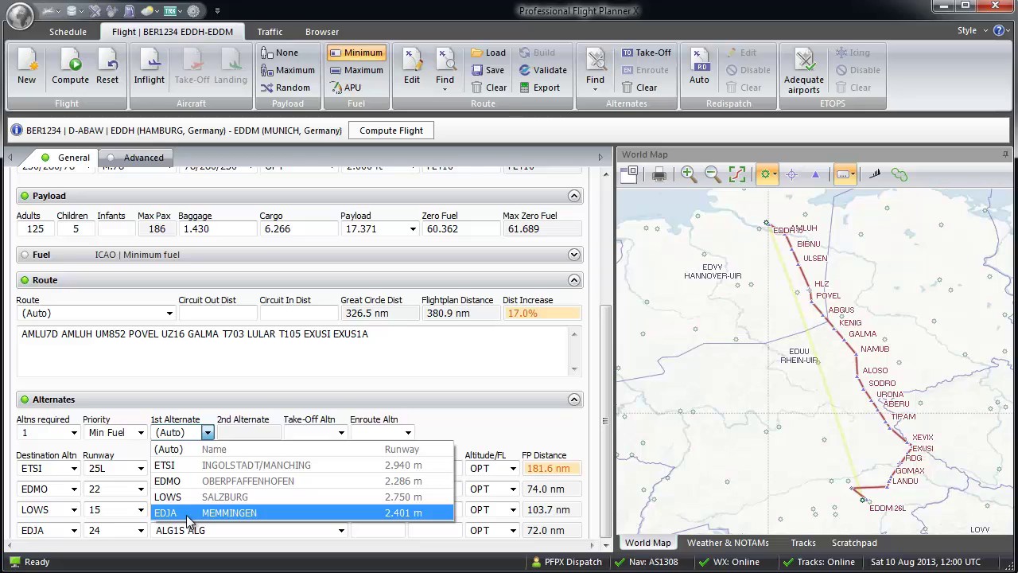
click(207, 433)
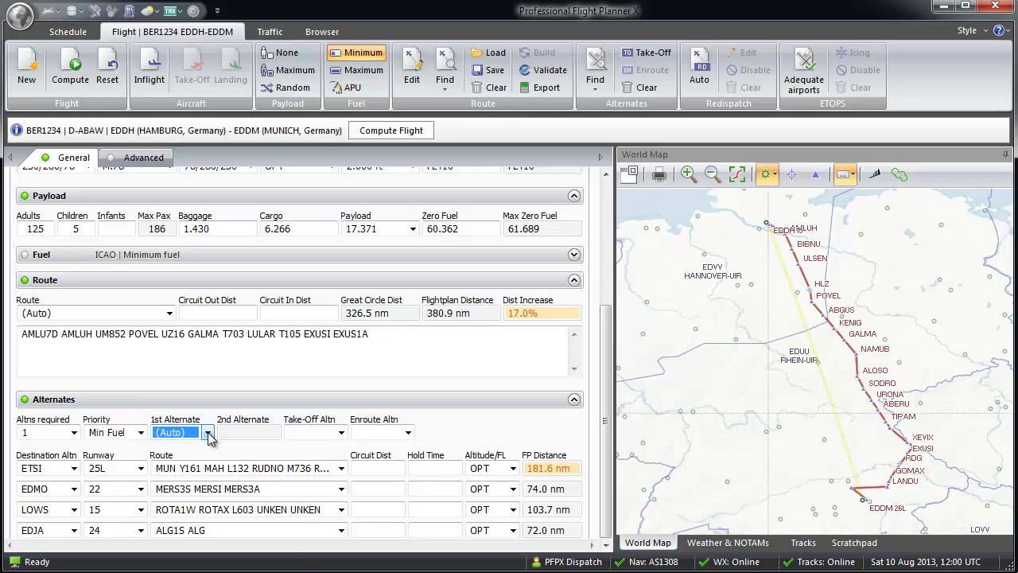
click(54, 489)
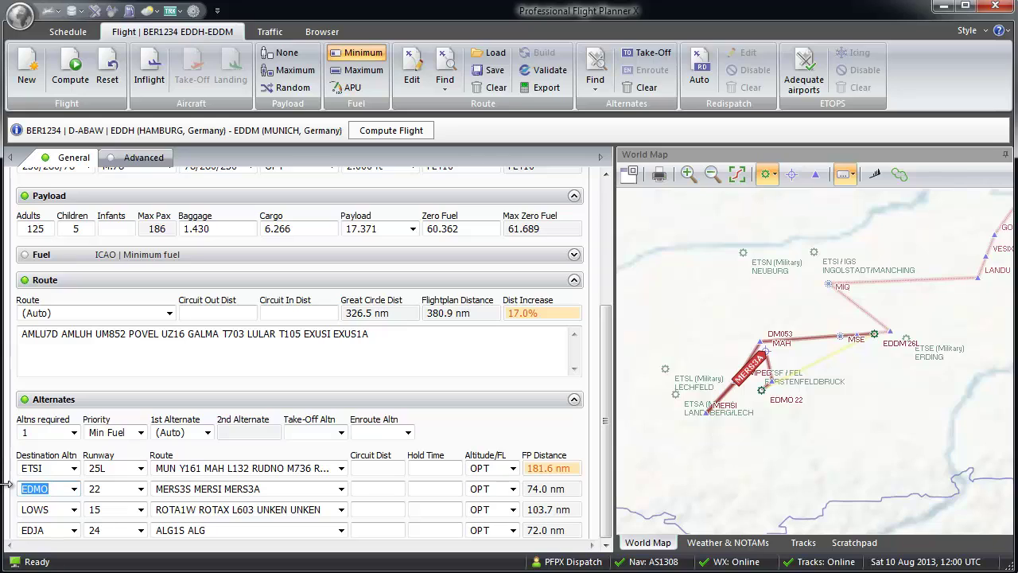
text(EDDN)
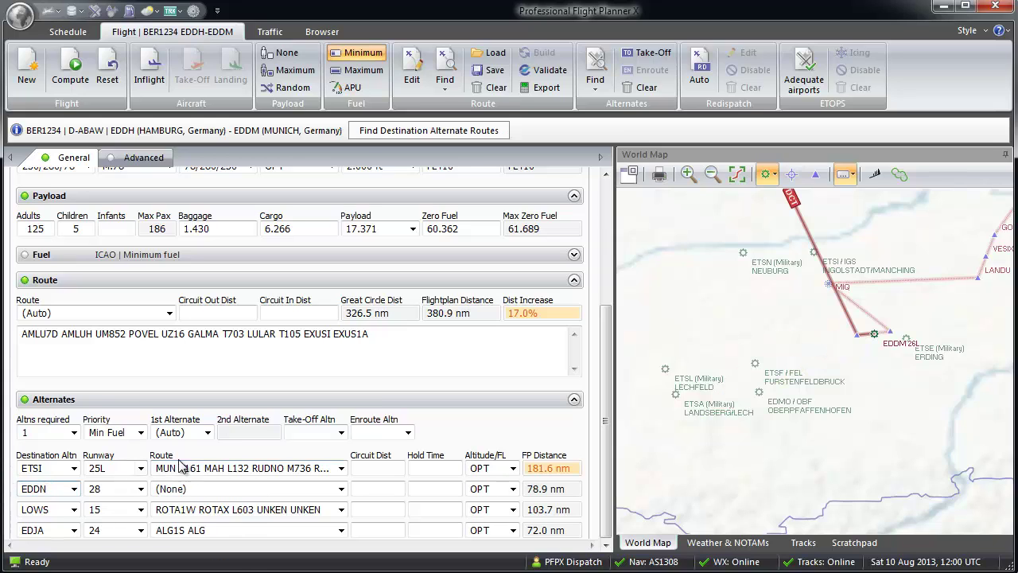
click(207, 433)
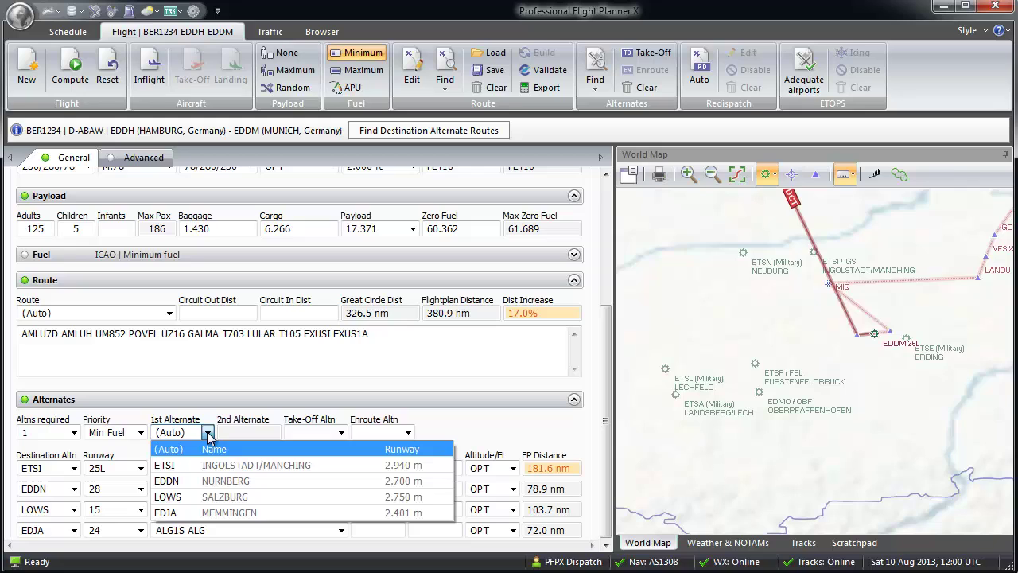
click(209, 482)
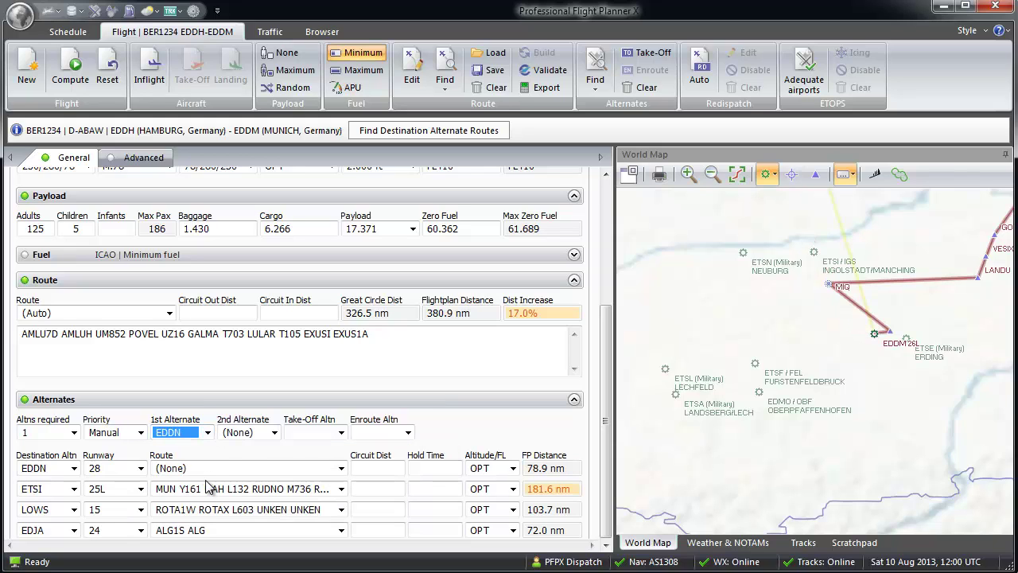
click(220, 468)
click(185, 499)
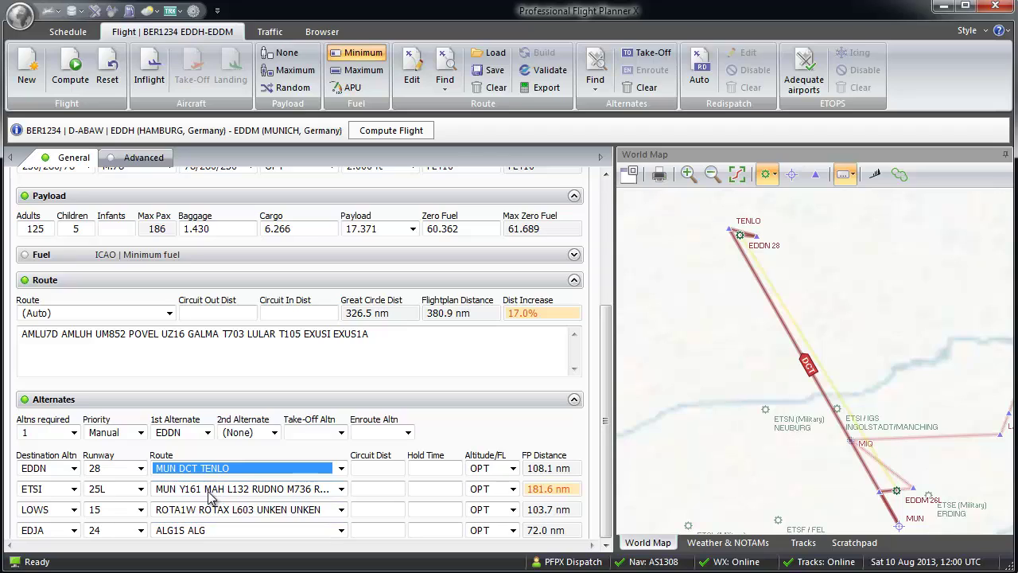
- Compute flight BER1234 from EDDH to EDDM
click(392, 132)
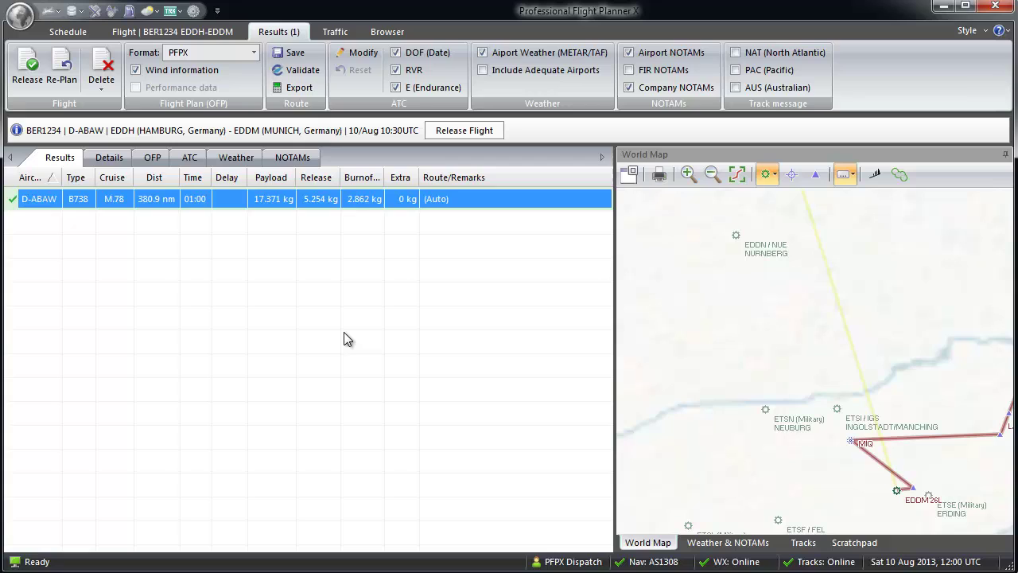
- Validate the BER1234 ATC flight plan against CFMU, confirm NO ERRORS, and close the validation window
click(303, 72)
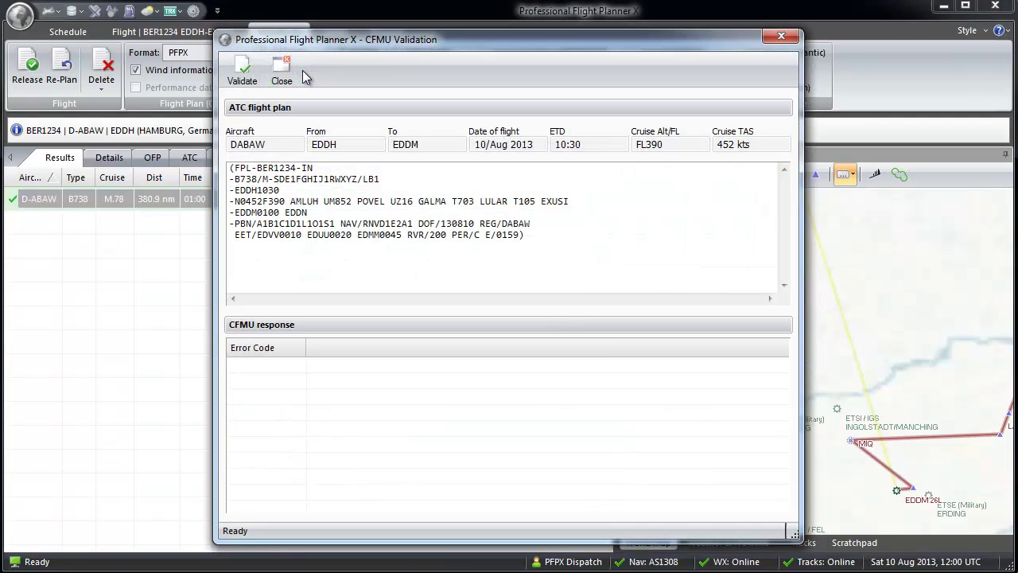
click(241, 70)
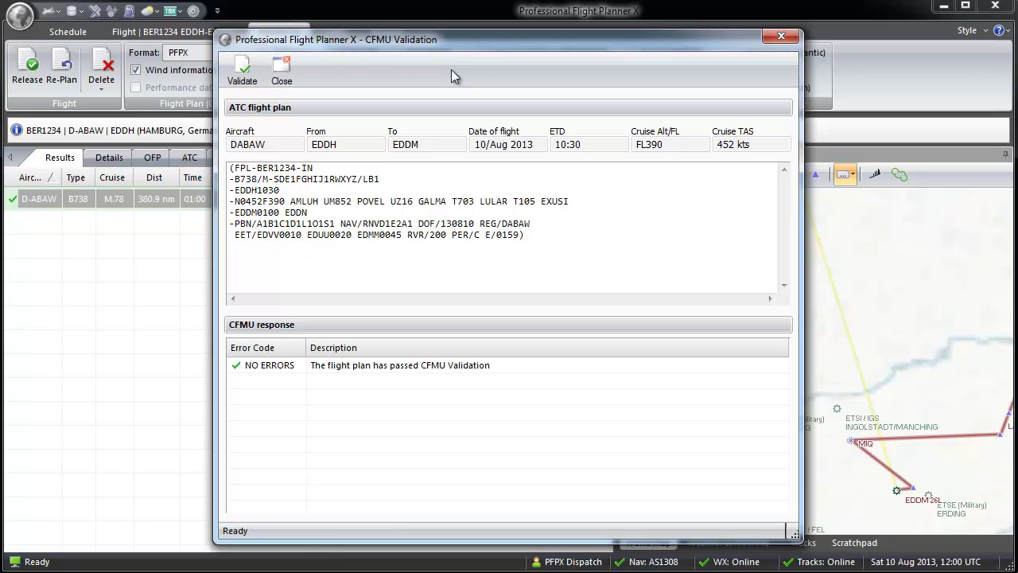
click(281, 77)
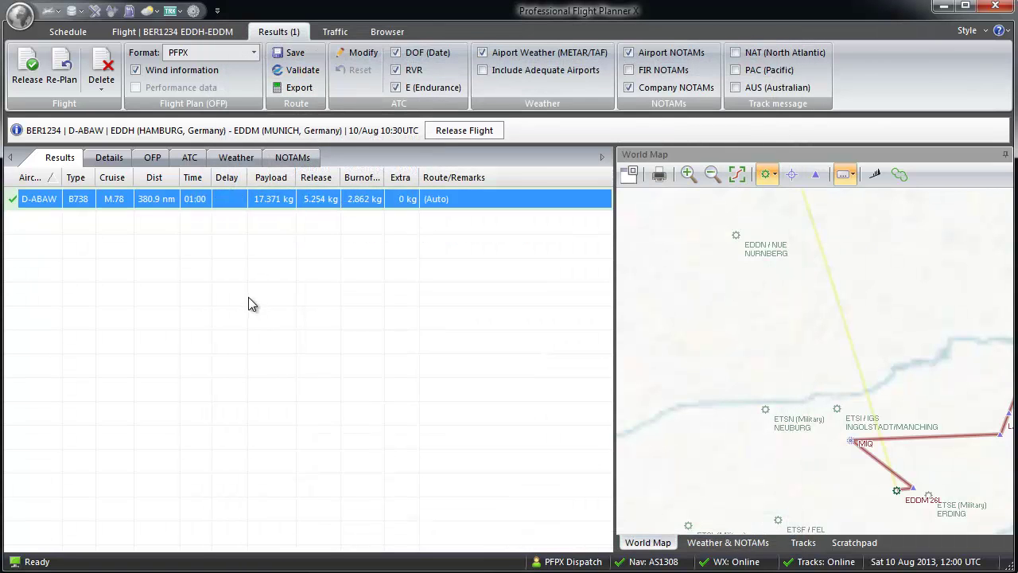
- Review the flight's fuel and load details, OFP, ATC plan, weather, and NOTAM briefings
click(110, 157)
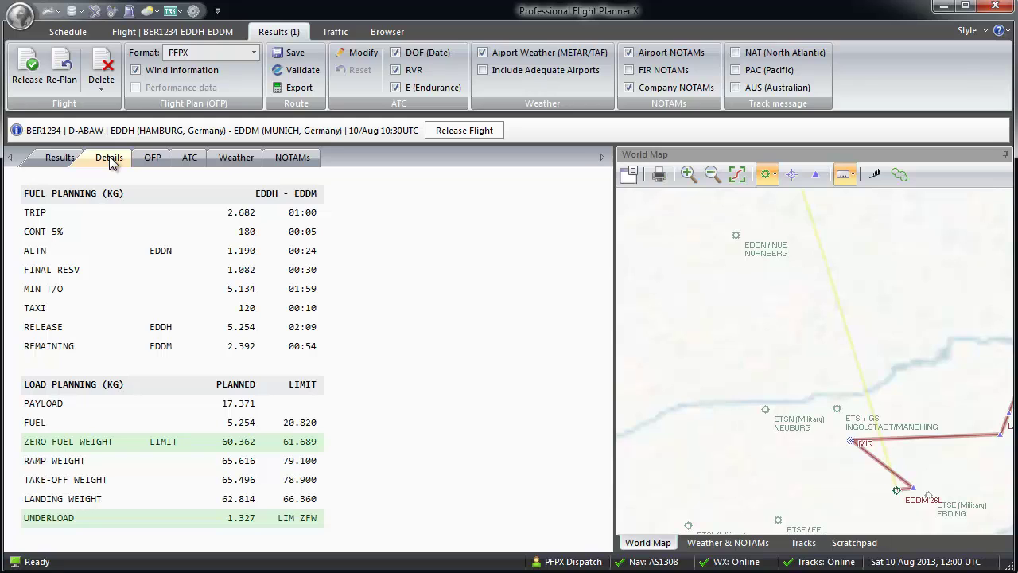
click(153, 159)
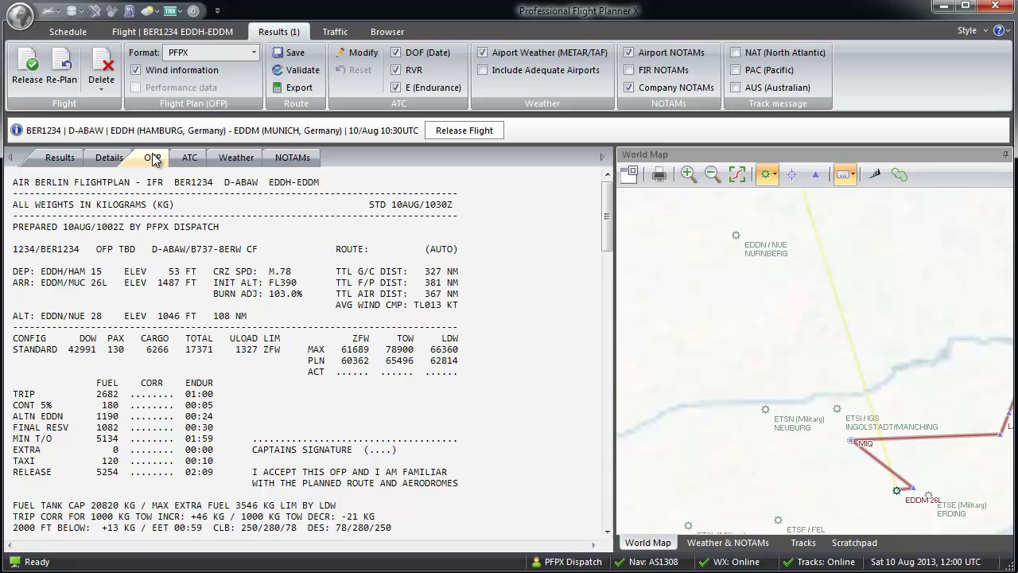
click(192, 161)
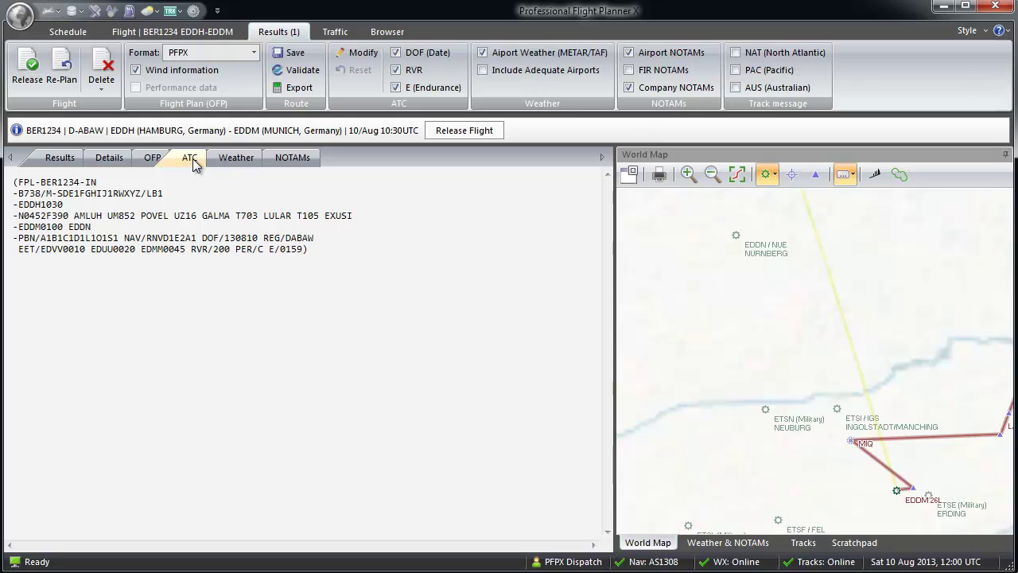
click(229, 162)
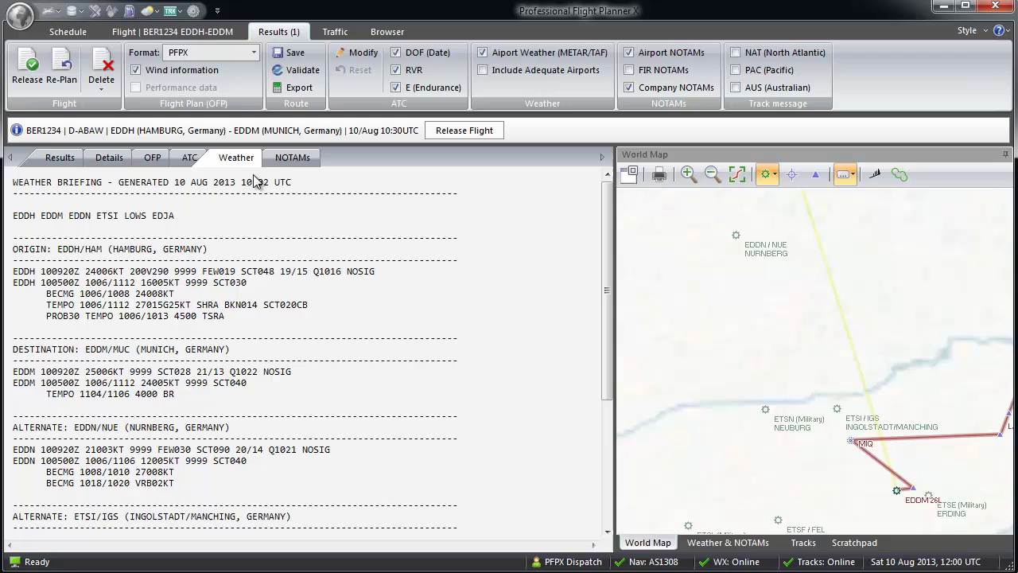
click(292, 158)
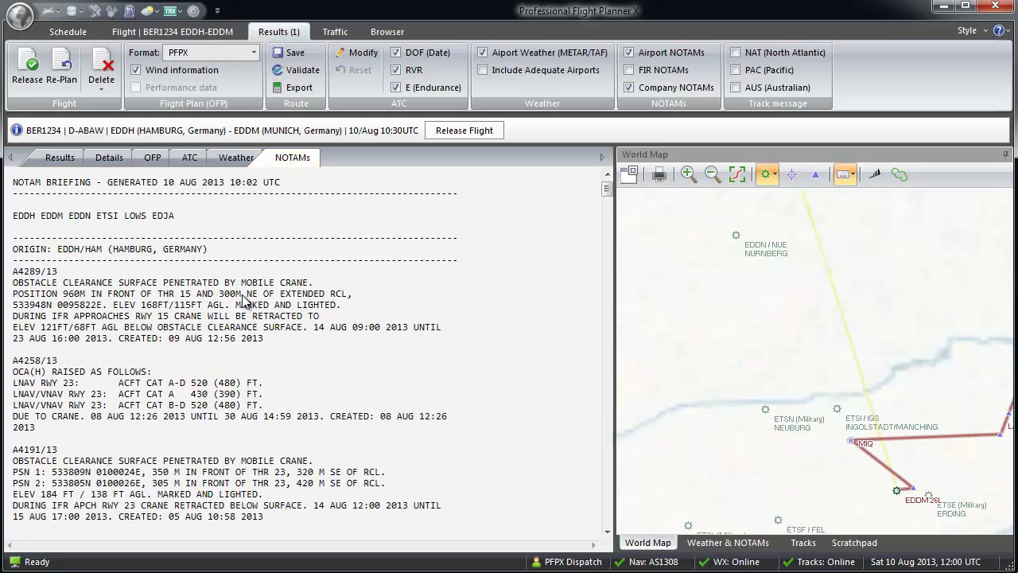
- Release flight 1234 EDDH–EDDM to the schedule and print its OFP
click(459, 132)
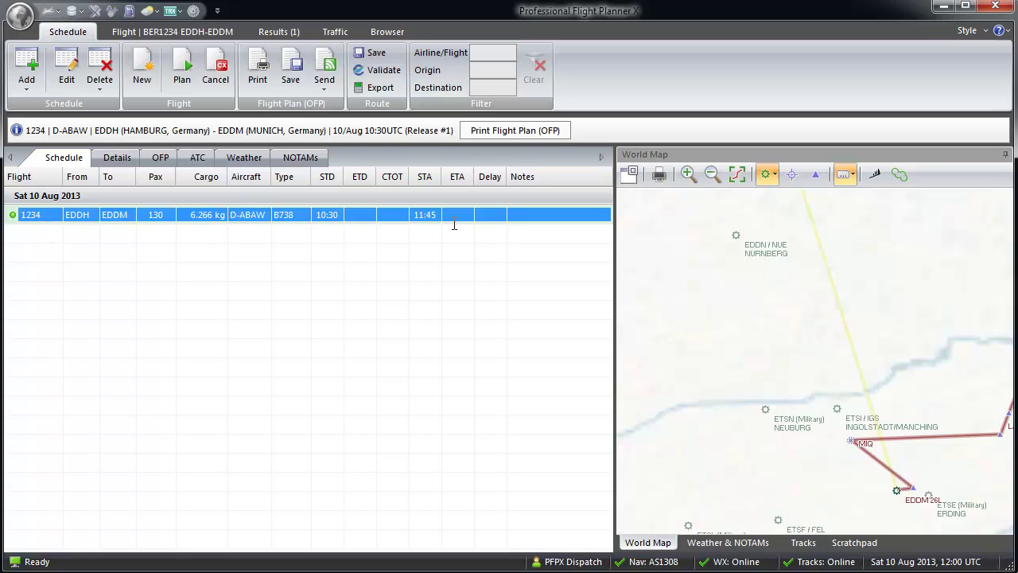
click(519, 135)
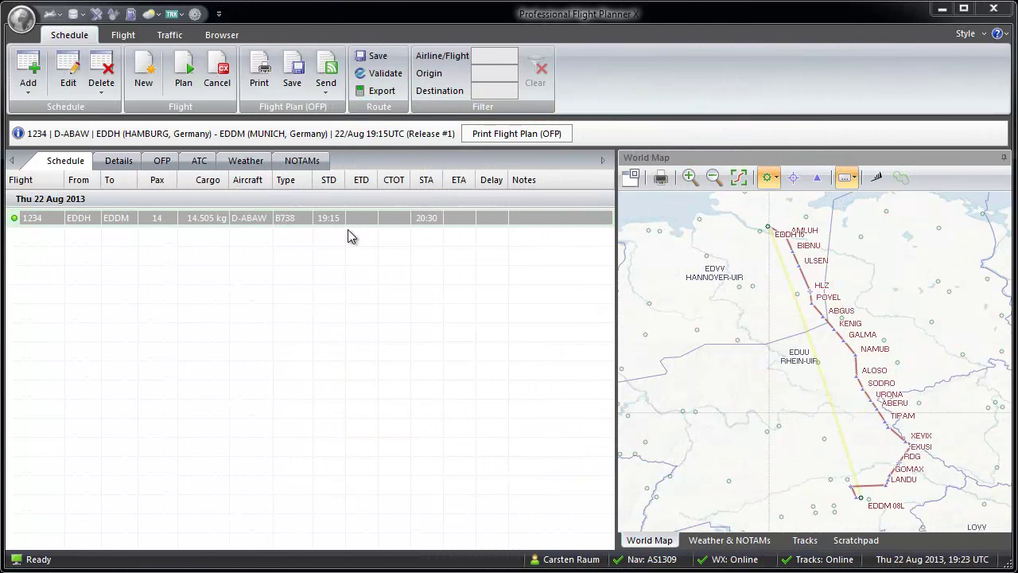
- Set the export FSX folder to Programme (x86)\Microsoft Games\Microsoft Flight Simulator X
click(385, 92)
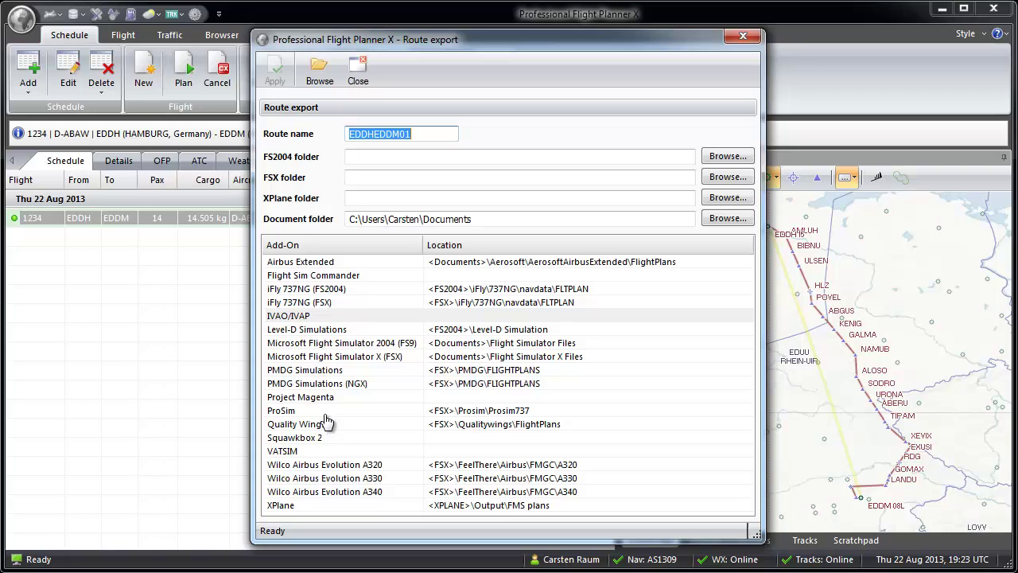
click(720, 177)
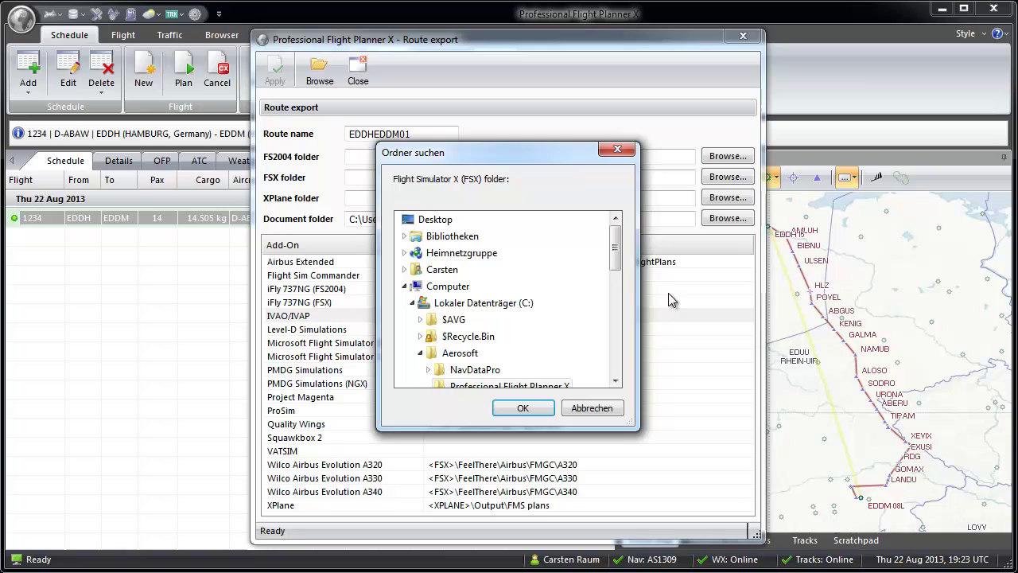
scroll(604, 303, down, 4)
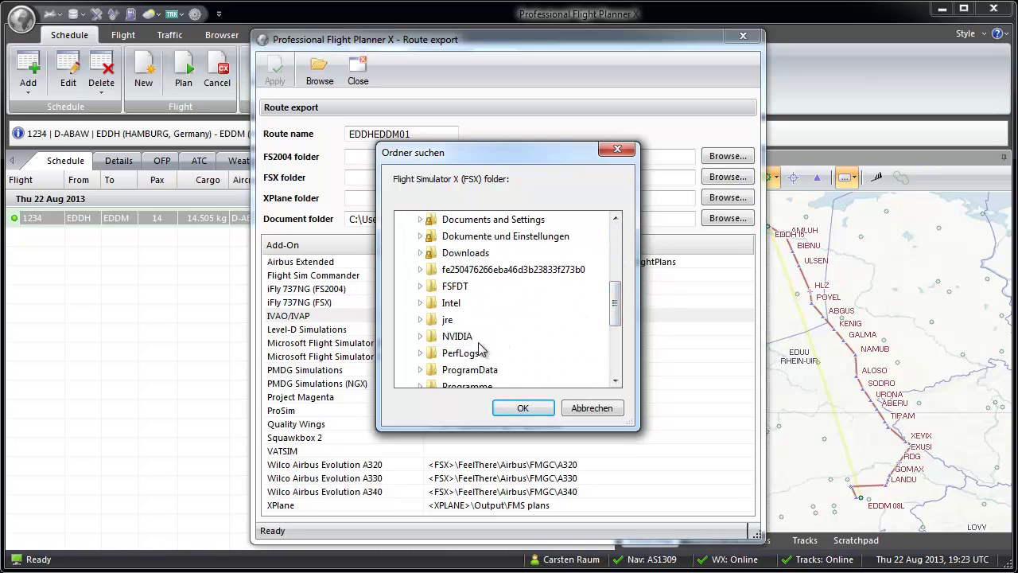
scroll(618, 282, down, 1)
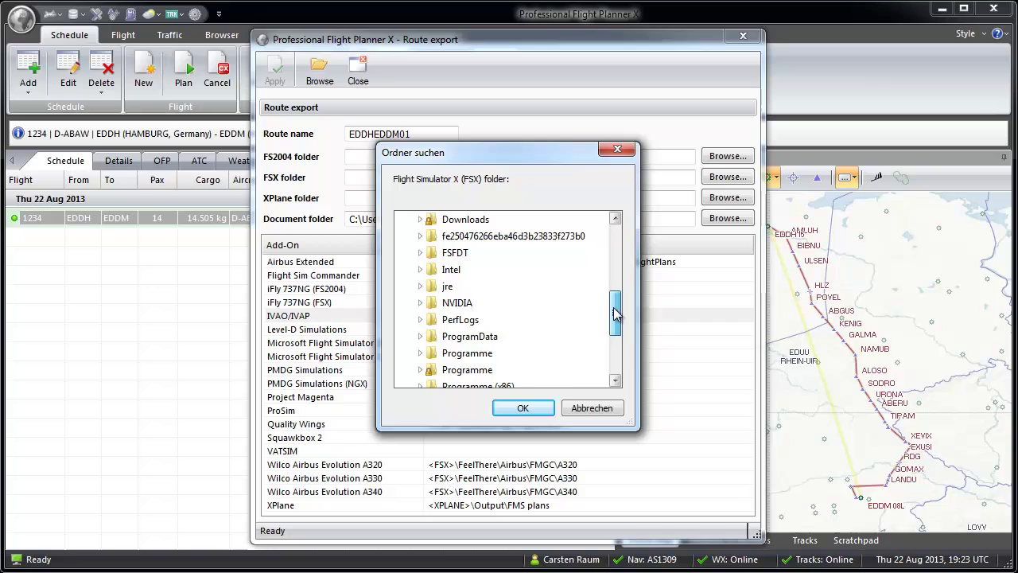
click(420, 386)
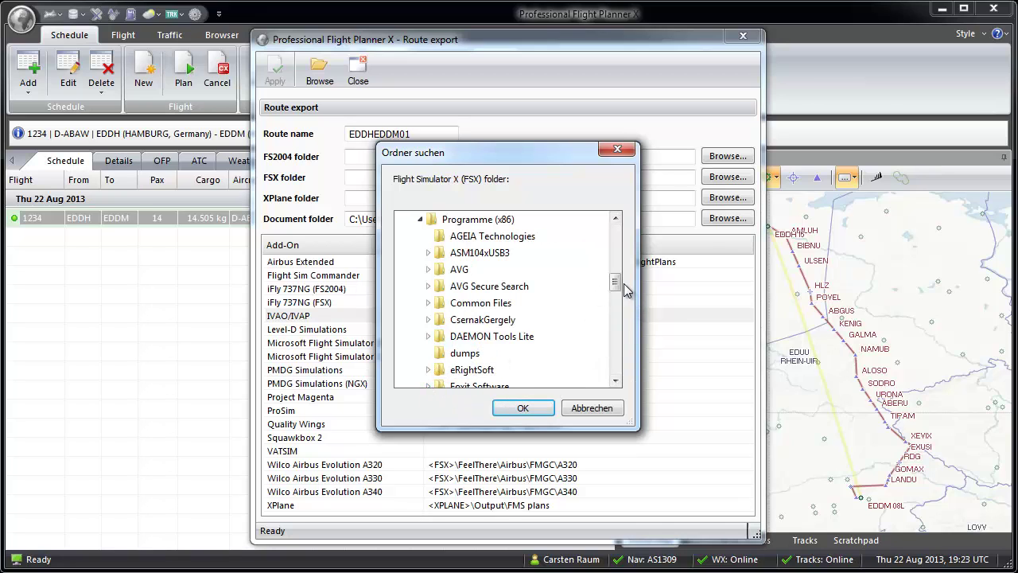
drag(616, 283, 623, 327)
scroll(557, 294, up, 2)
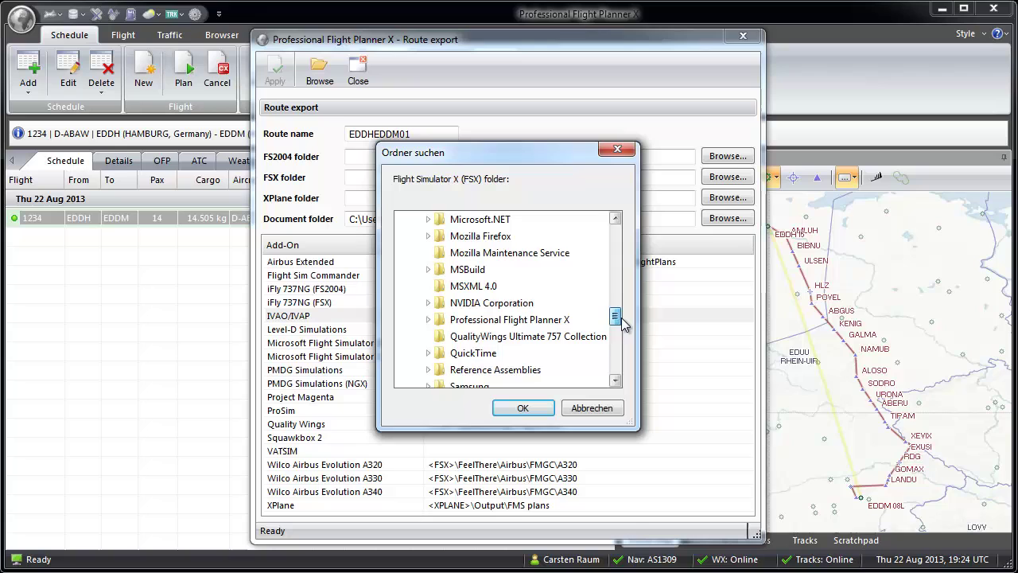
click(430, 221)
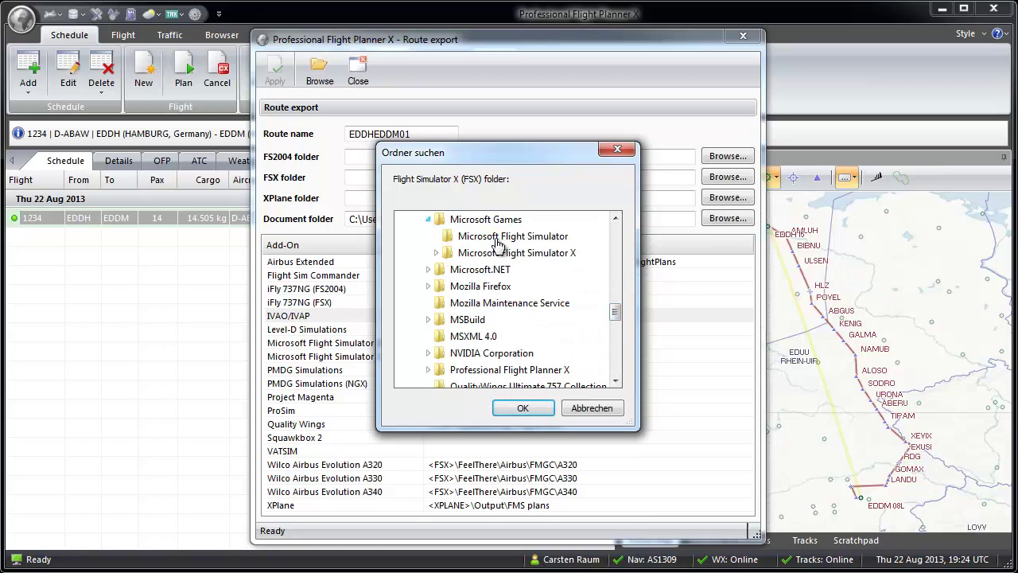
click(515, 253)
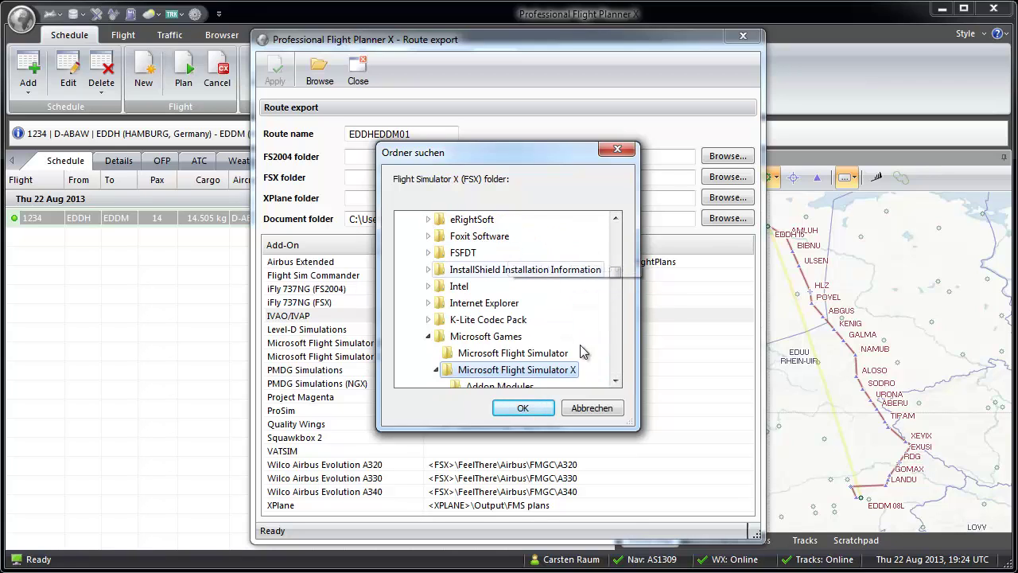
click(534, 409)
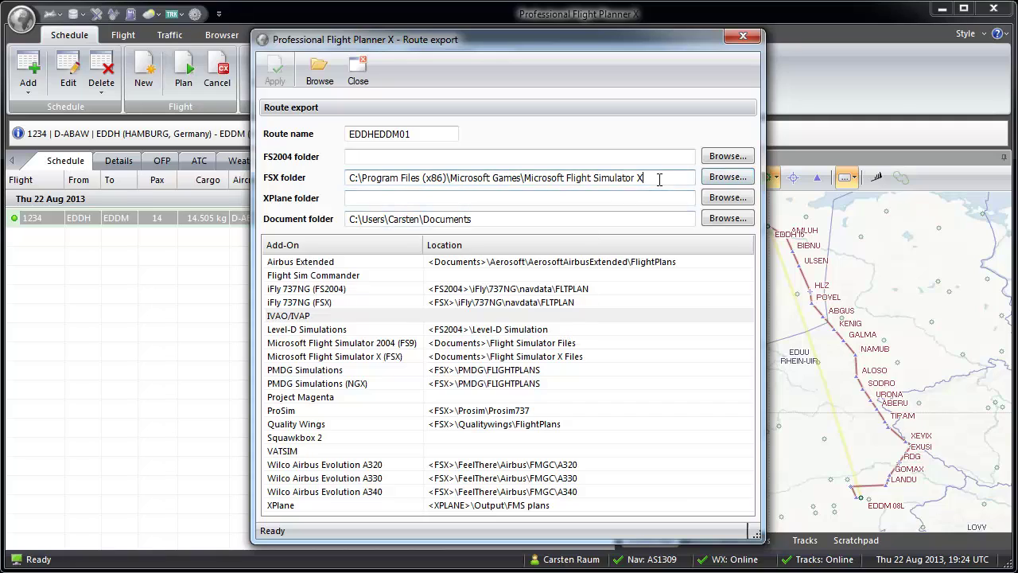
drag(657, 179, 346, 198)
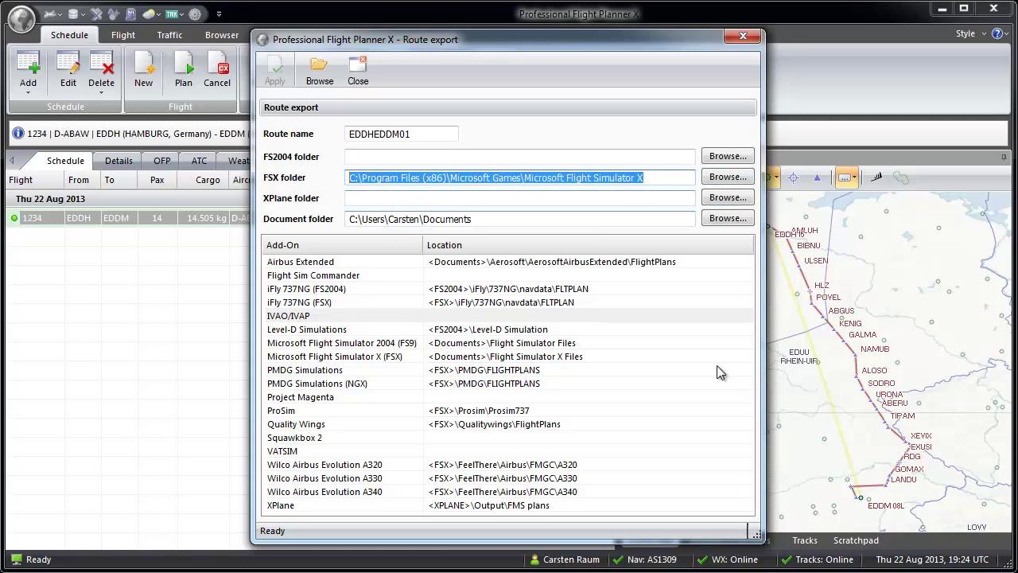
- Export route EDDHEDDM01 for the Airbus Extended add-on and close the export window
click(568, 358)
click(588, 264)
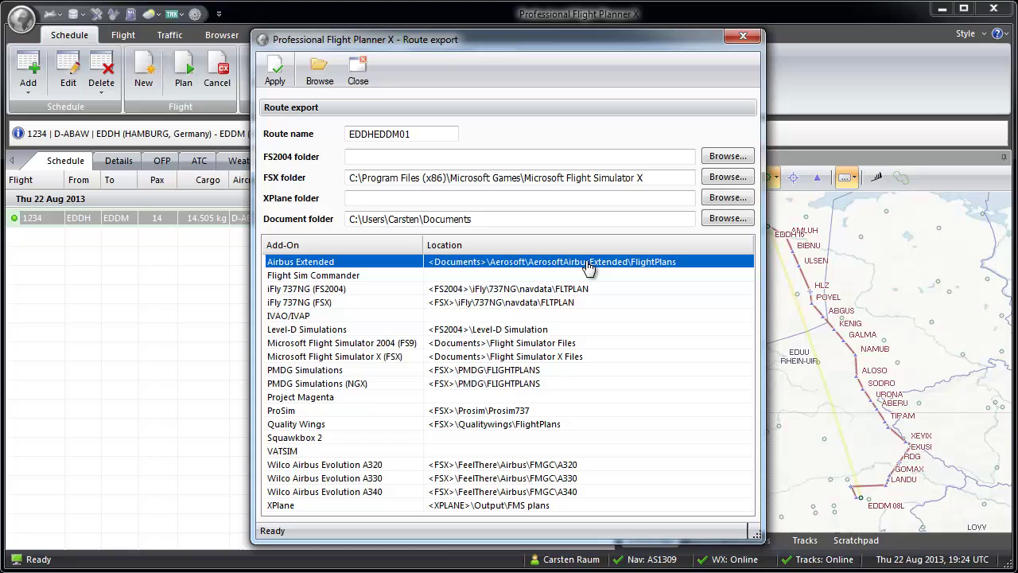
click(275, 75)
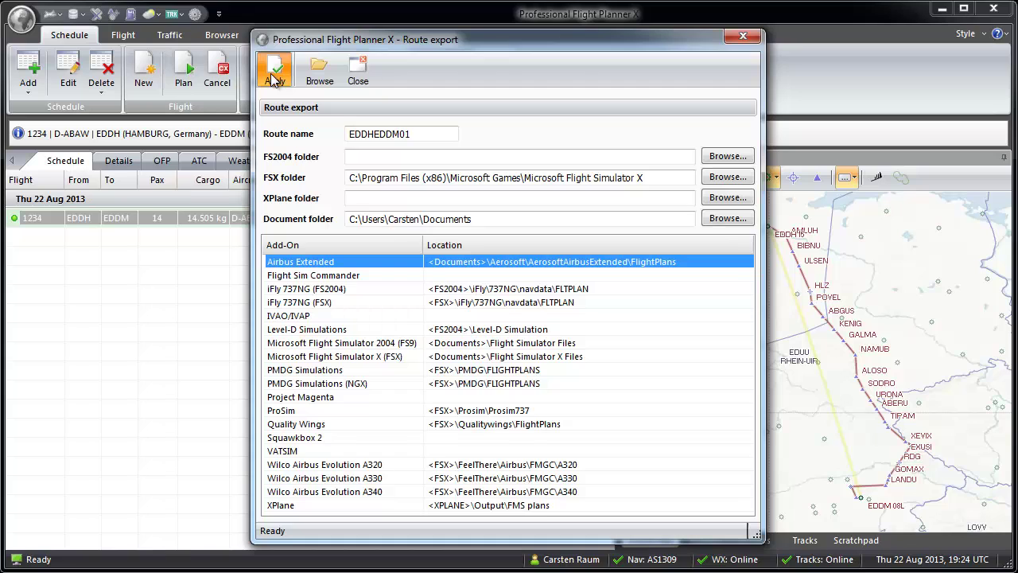
click(743, 36)
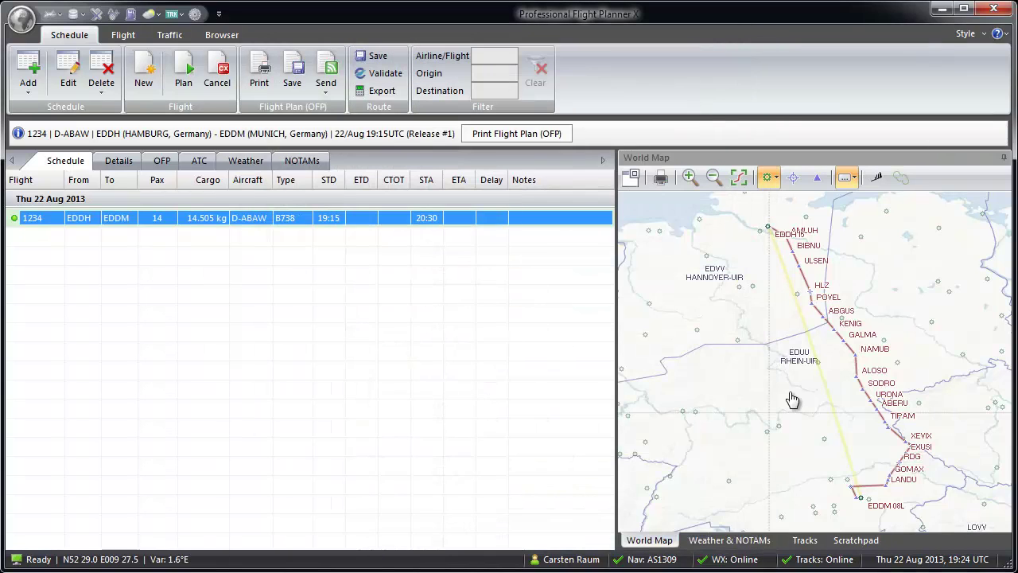
- Send flight 1234's plan results to the TOPCAT performance tool
click(325, 87)
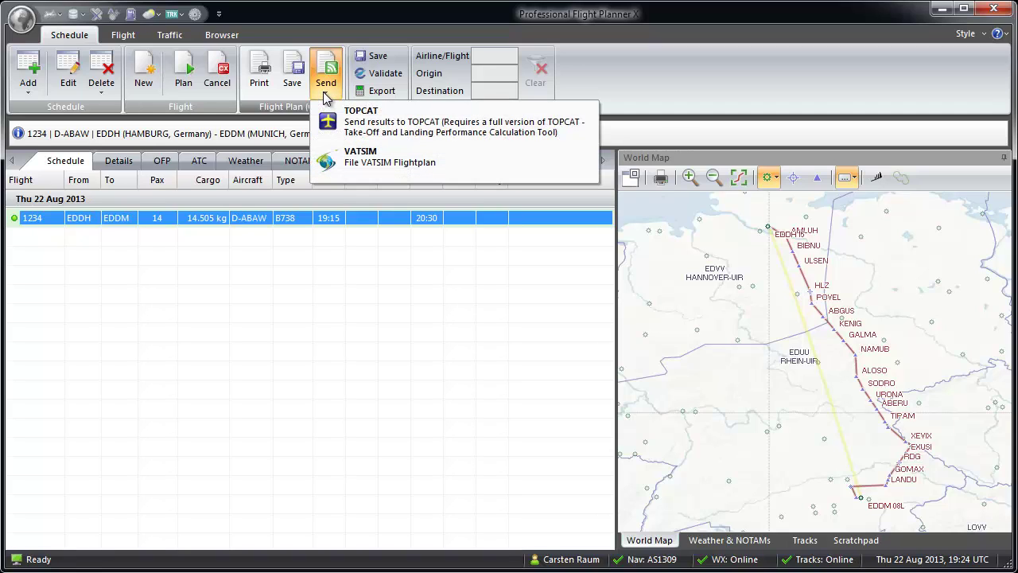
click(362, 128)
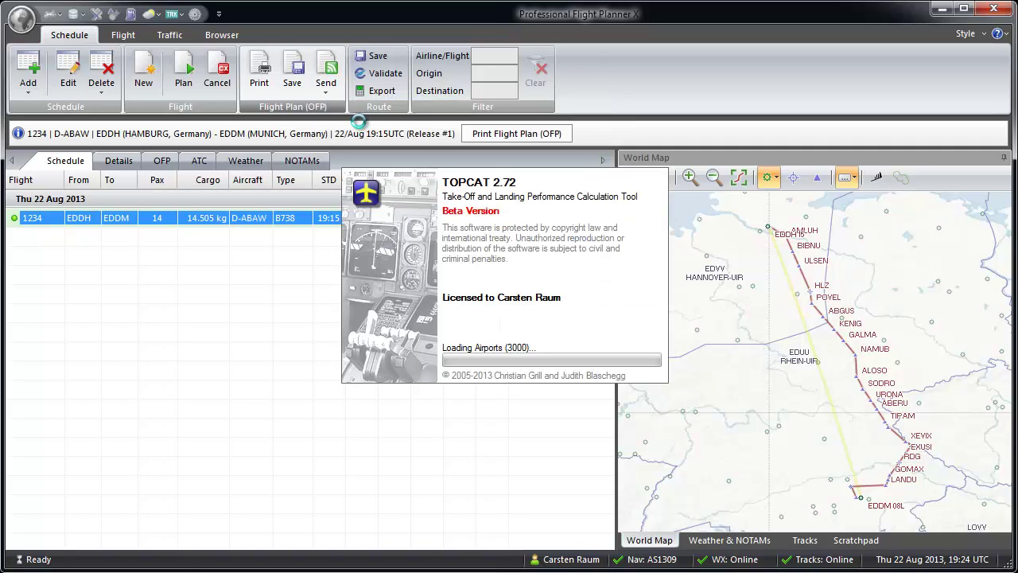